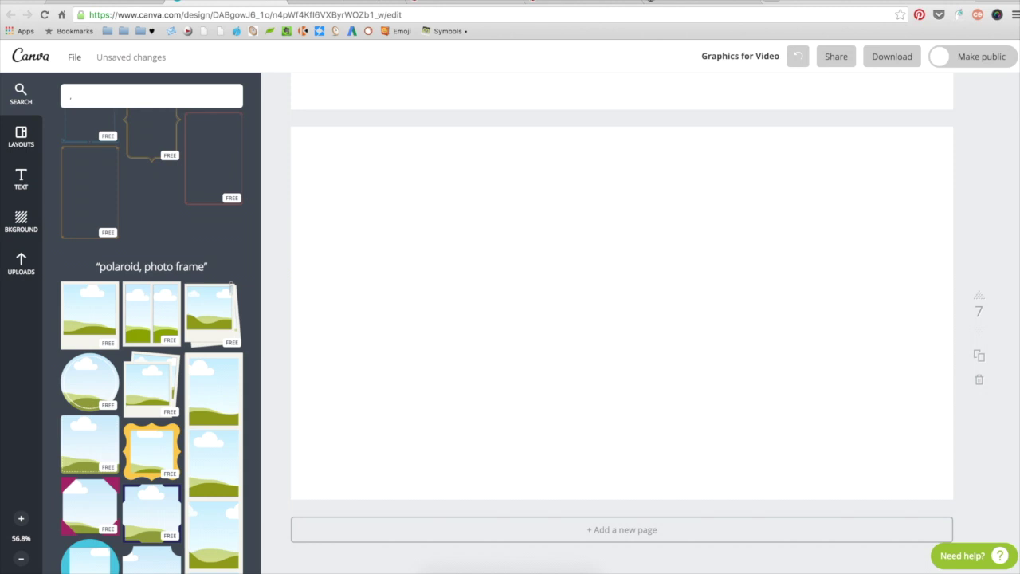
# - Search 'phot' for photo frames and add the tall four-photo strip frame to the page
pyautogui.press('BackSpace')
pyautogui.write('photo frame')
pyautogui.scroll(-6, 238, 287)
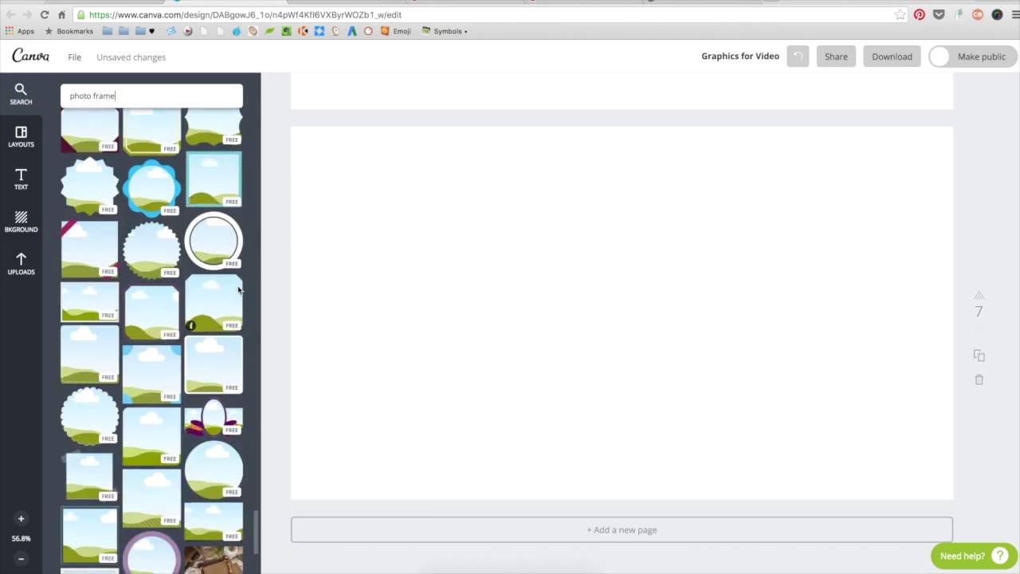
pyautogui.scroll(-4, 237, 290)
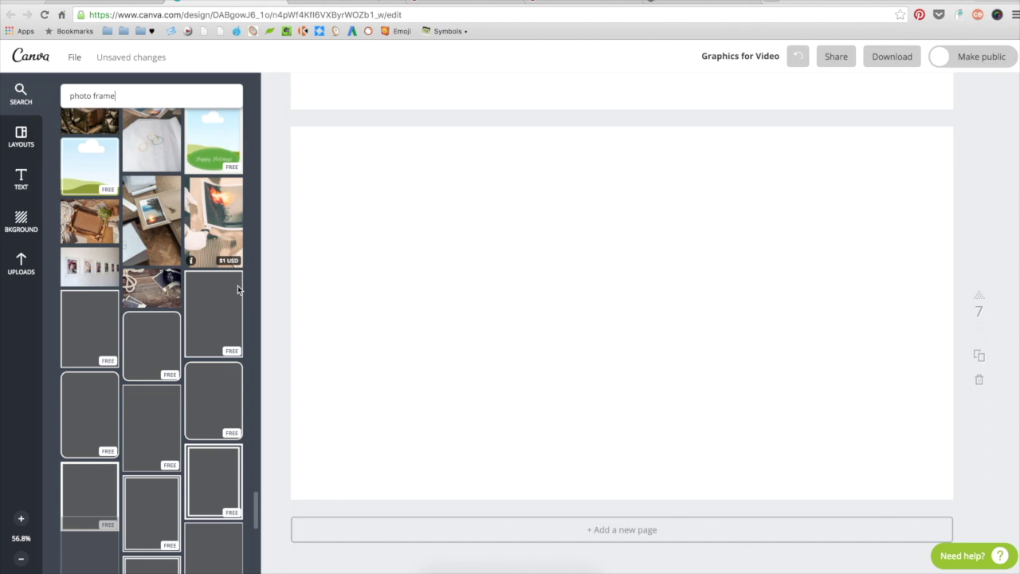
pyautogui.scroll(-6, 238, 289)
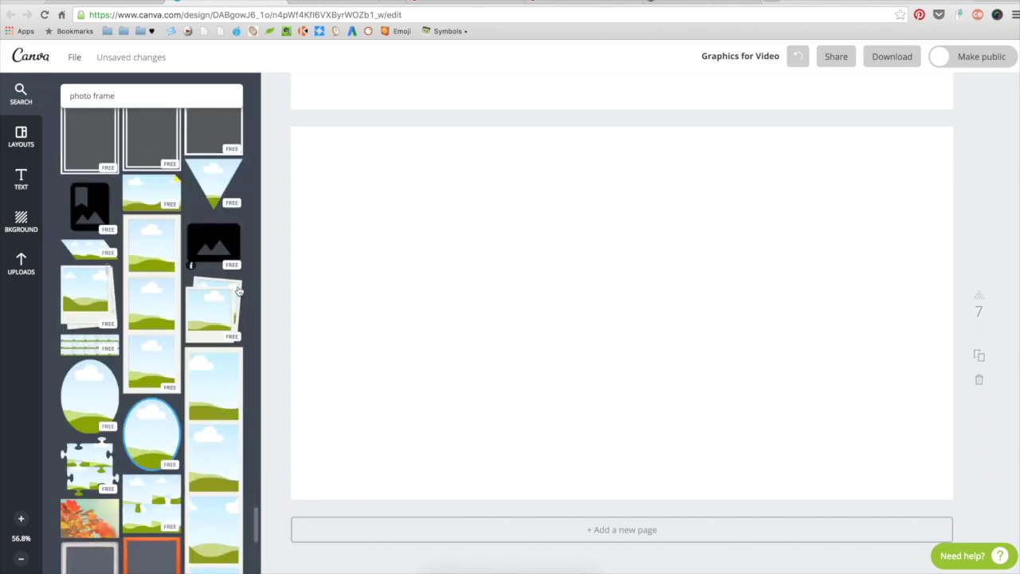
pyautogui.scroll(-4, 238, 290)
pyautogui.click(214, 296)
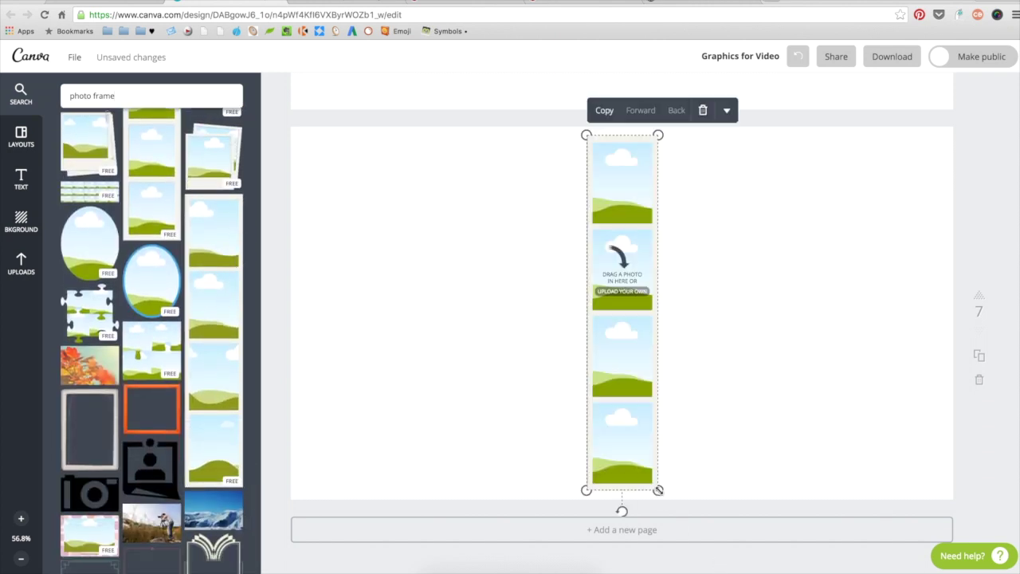
# - Enlarge the four-photo strip, move it to the page's right edge and tilt it about 8° clockwise
pyautogui.moveTo(658, 490); pyautogui.dragTo(730, 564)
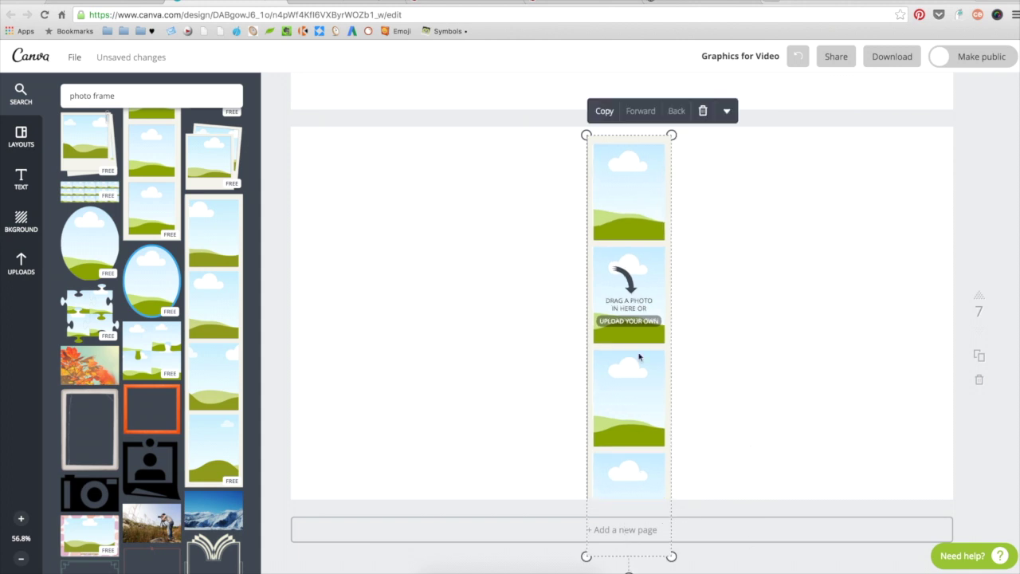
pyautogui.moveTo(638, 358); pyautogui.dragTo(852, 359)
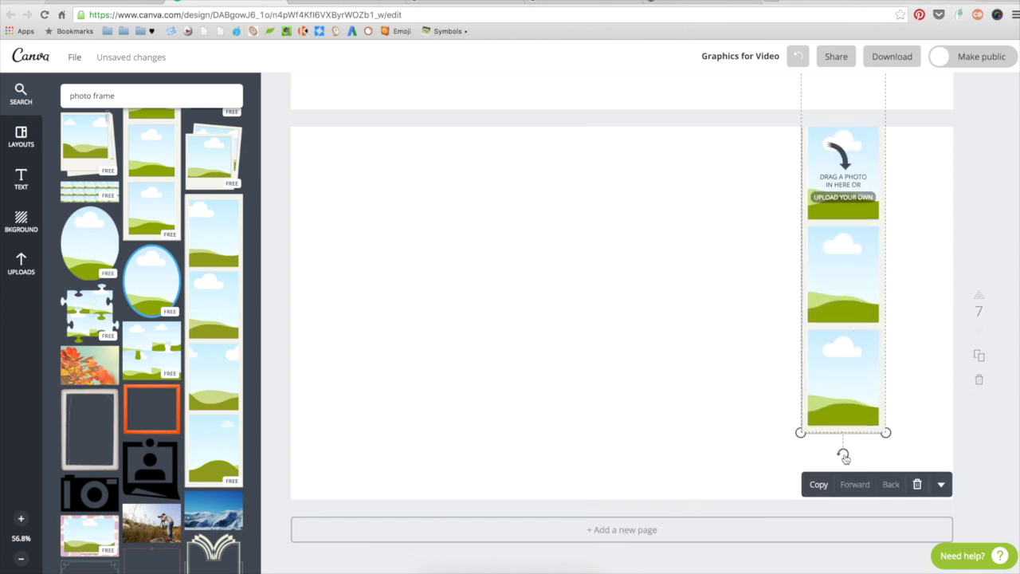
pyautogui.moveTo(843, 455); pyautogui.dragTo(809, 451)
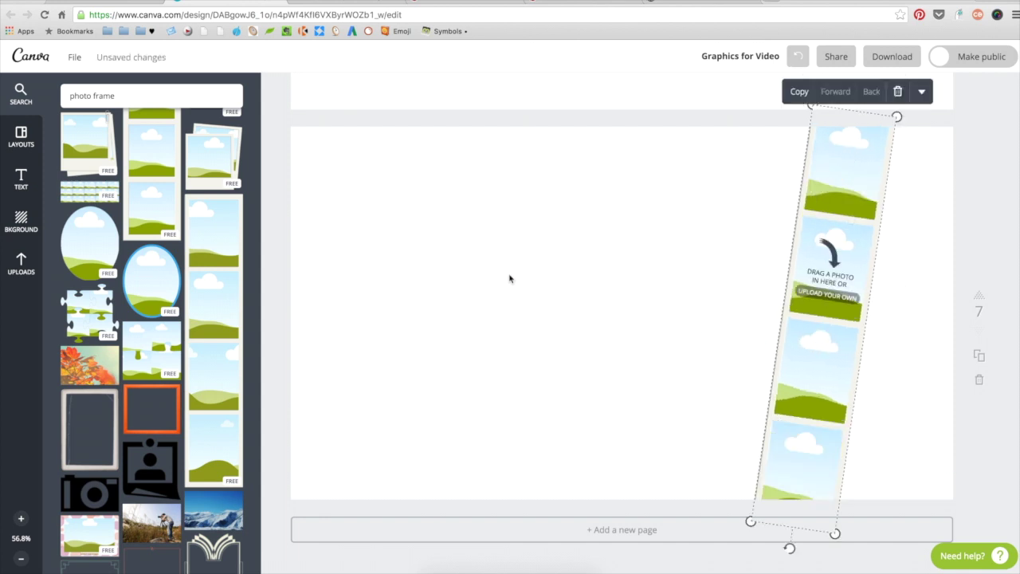
# - Drag the uploaded portrait, coffee and legs photos into the photo strip's cells
pyautogui.click(21, 264)
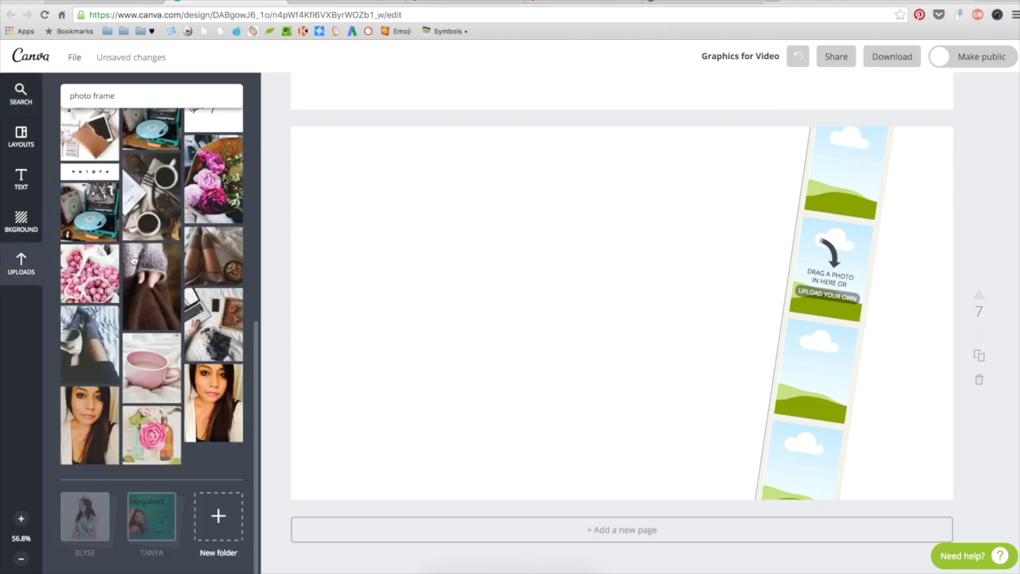
pyautogui.moveTo(90, 425); pyautogui.dragTo(829, 266)
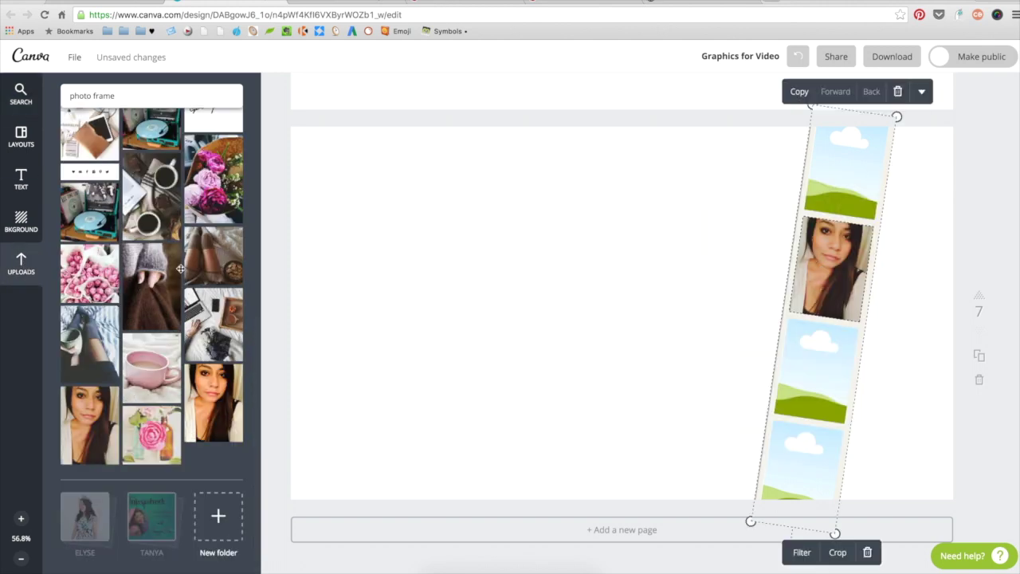
pyautogui.moveTo(152, 197); pyautogui.dragTo(817, 373)
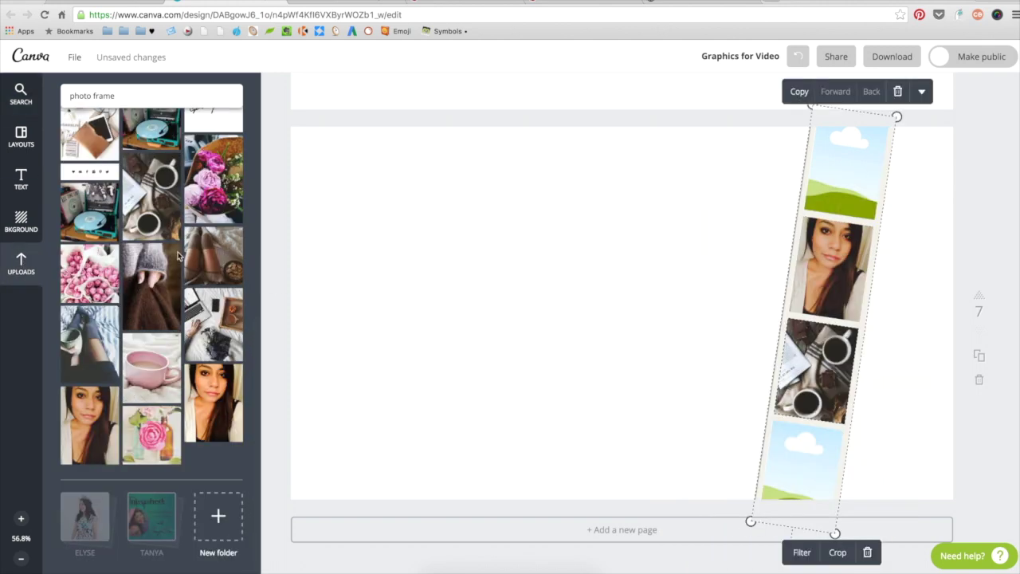
pyautogui.moveTo(213, 255); pyautogui.dragTo(846, 171)
# - Try several filter presets on the portrait photo in the strip
pyautogui.click(831, 264)
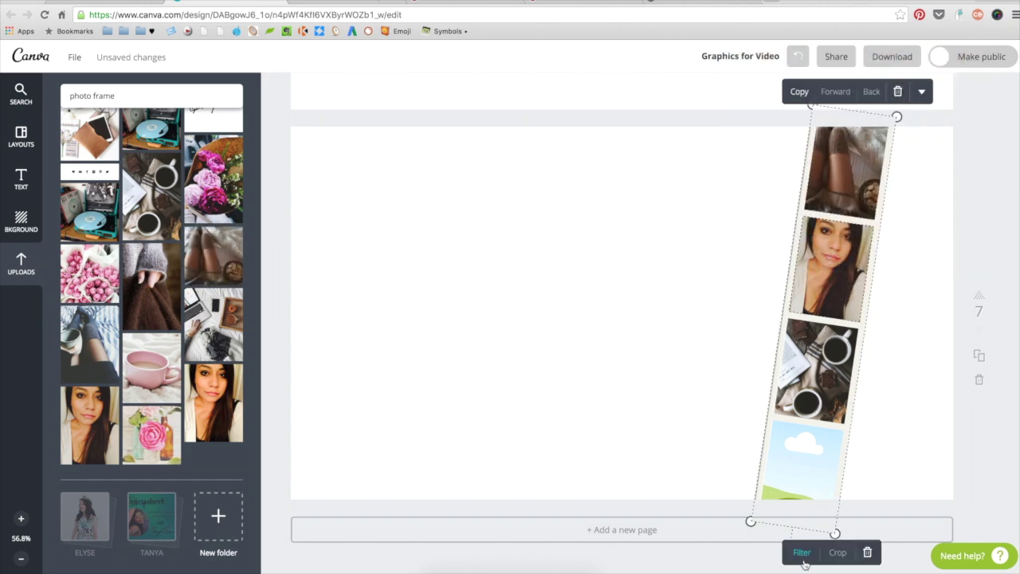
pyautogui.click(803, 553)
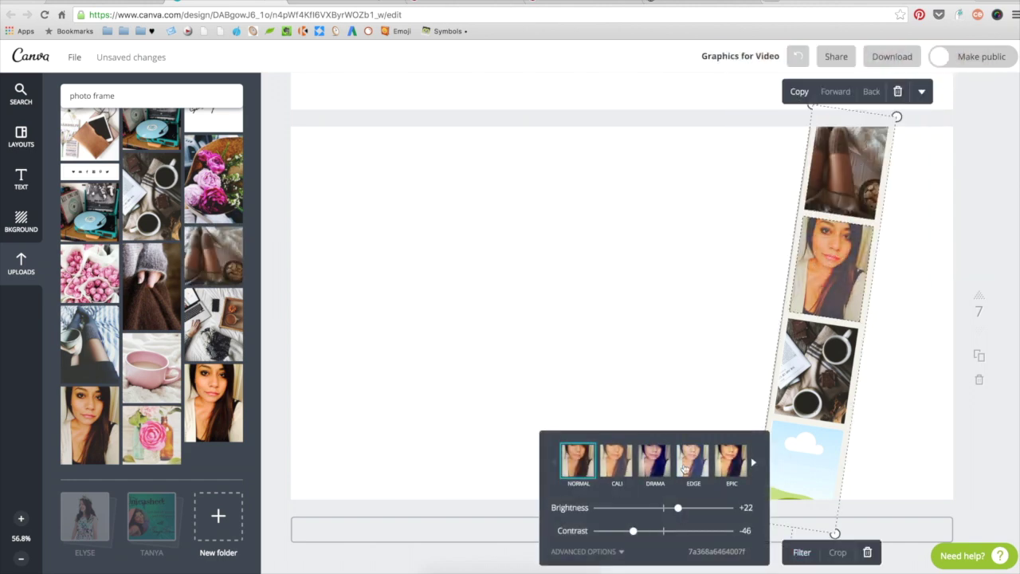
pyautogui.click(685, 469)
pyautogui.click(753, 462)
pyautogui.click(640, 319)
pyautogui.click(846, 179)
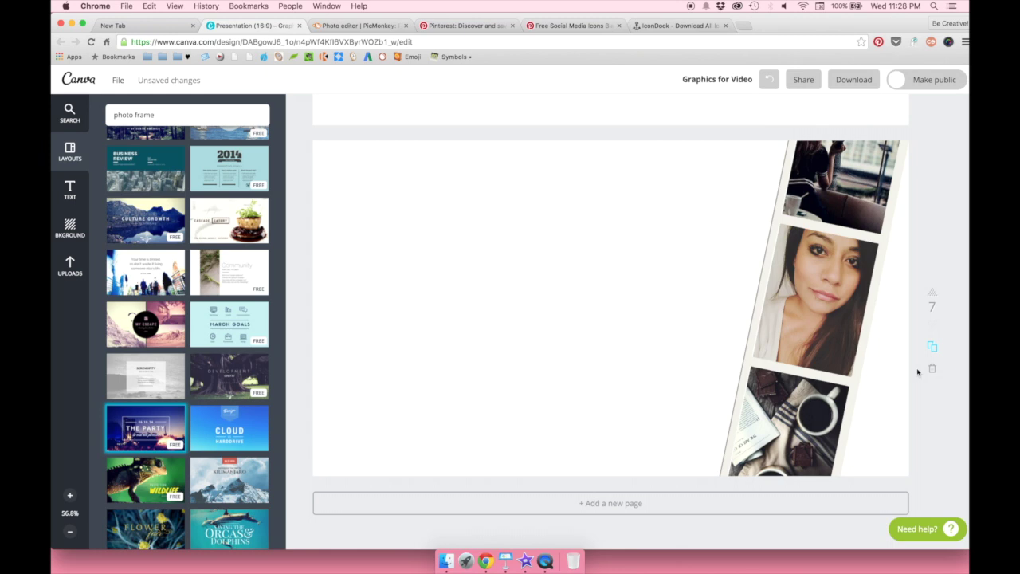
# - Add a new page with THE PARTY layout and remove its white frame and 'to end all parties' subtitle
pyautogui.click(707, 504)
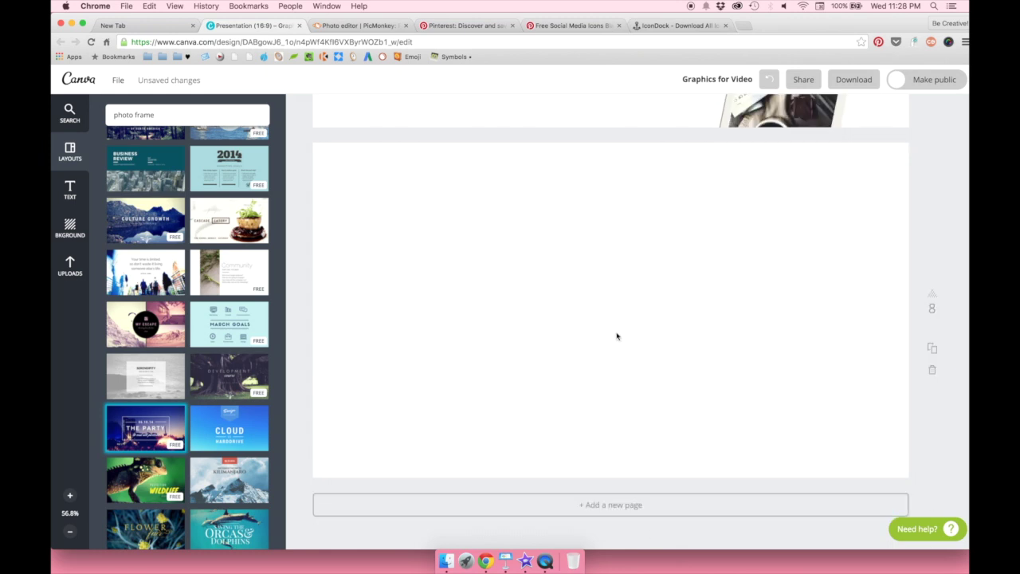
pyautogui.click(140, 436)
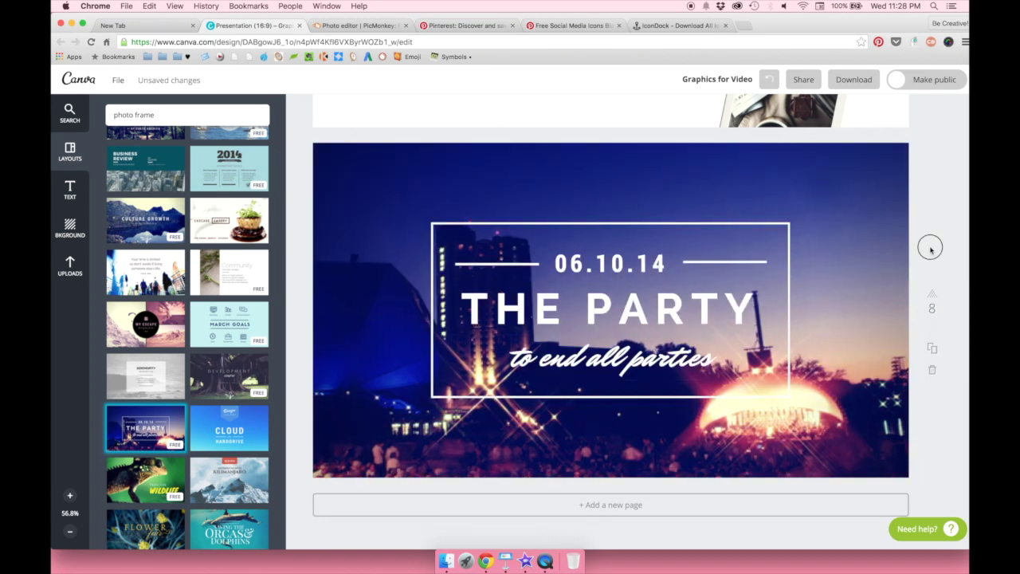
pyautogui.scroll(1, 812, 284)
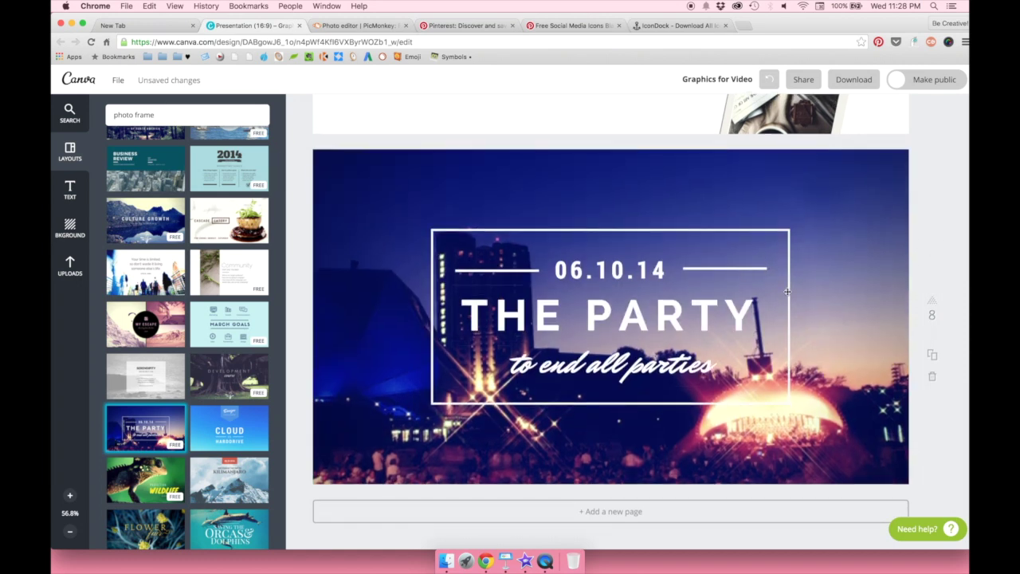
pyautogui.click(789, 319)
pyautogui.press('Delete')
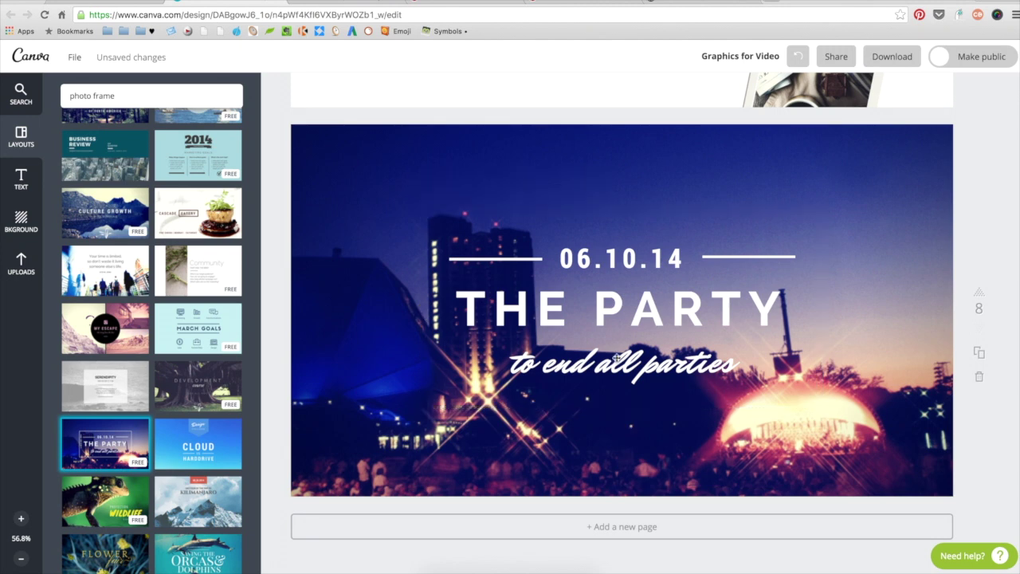
pyautogui.click(611, 365)
pyautogui.click(618, 314)
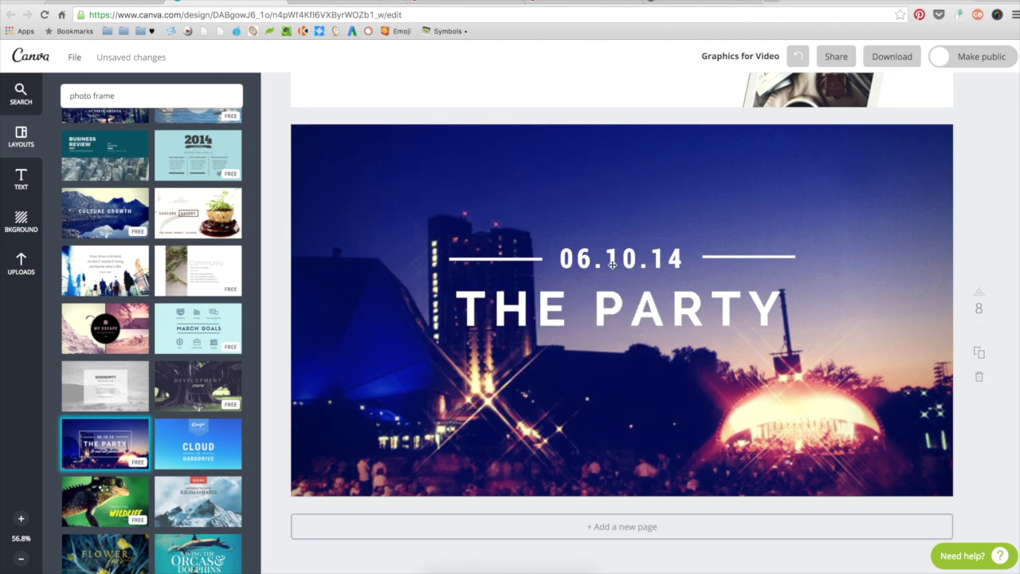
# - Make the 06.10.14 date black and both lines beside it pink
pyautogui.click(677, 259)
pyautogui.click(698, 215)
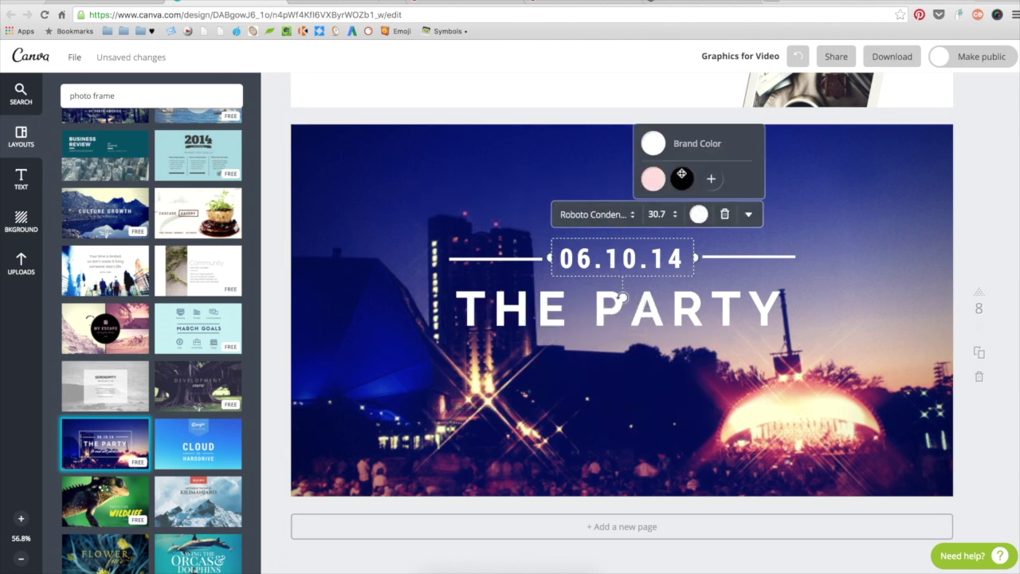
pyautogui.click(682, 177)
pyautogui.click(722, 257)
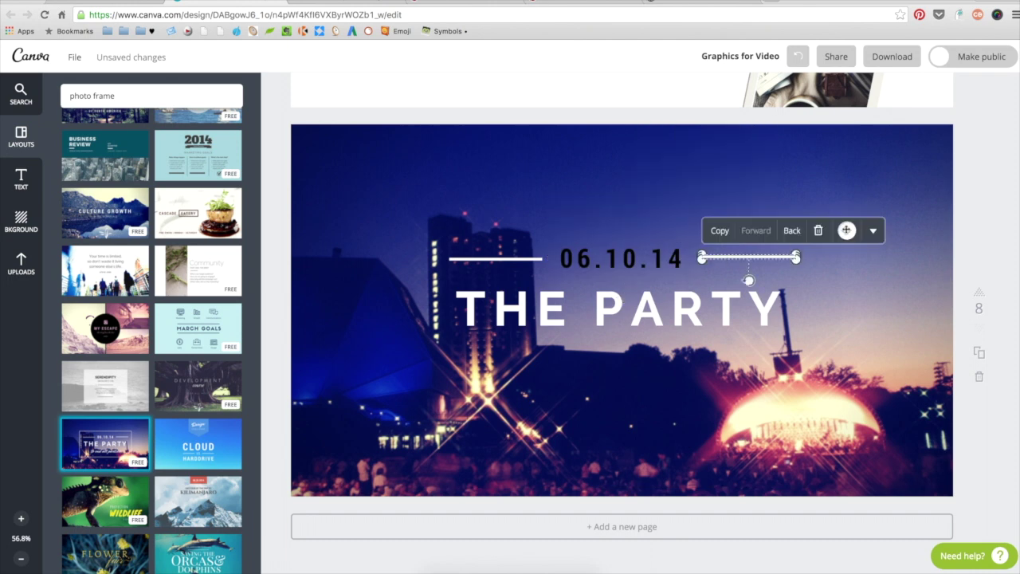
pyautogui.click(846, 230)
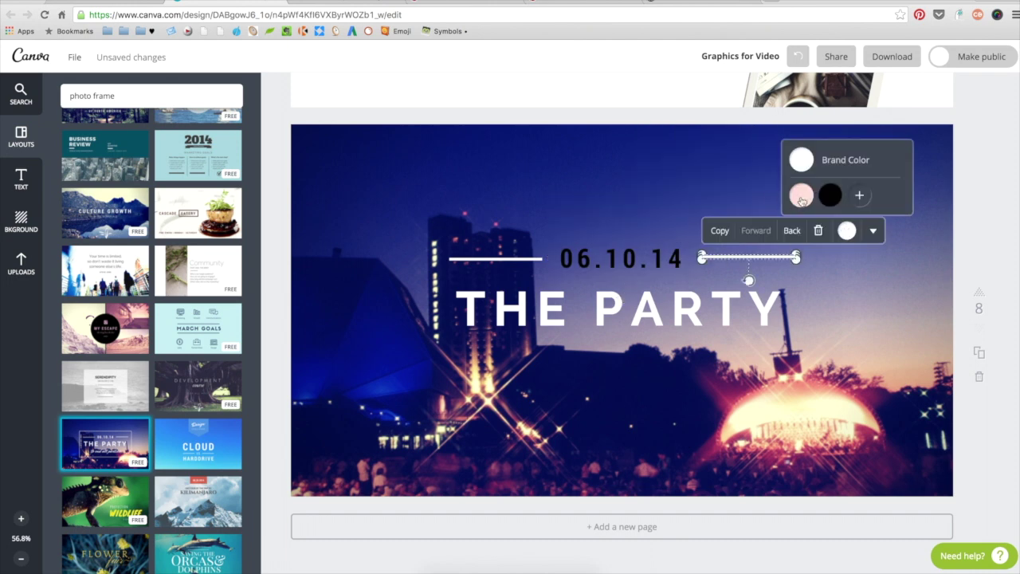
pyautogui.click(802, 195)
pyautogui.click(494, 259)
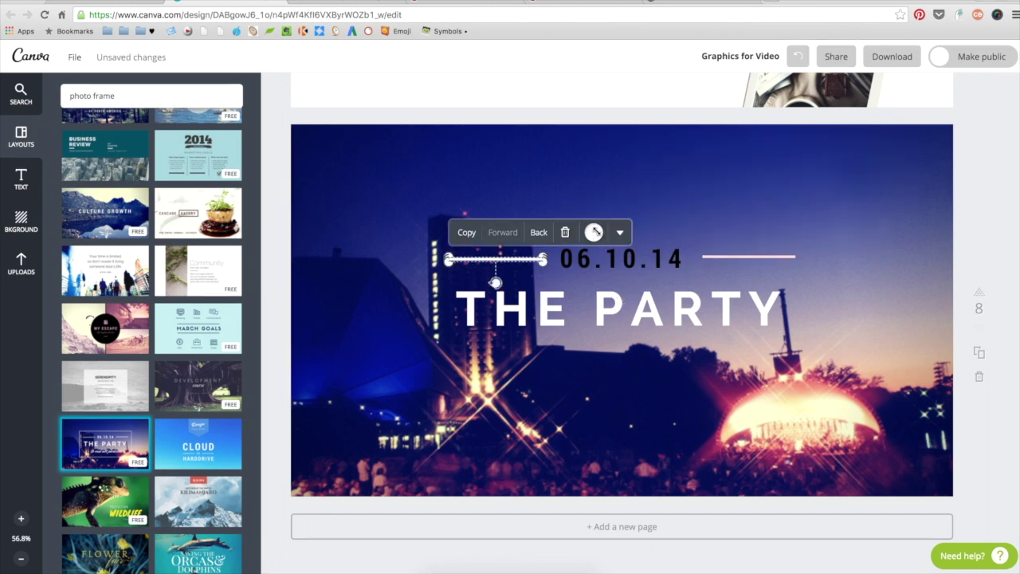
pyautogui.click(594, 233)
pyautogui.click(546, 218)
# - Turn THE PARTY title pink and delete the concert background photo
pyautogui.click(821, 187)
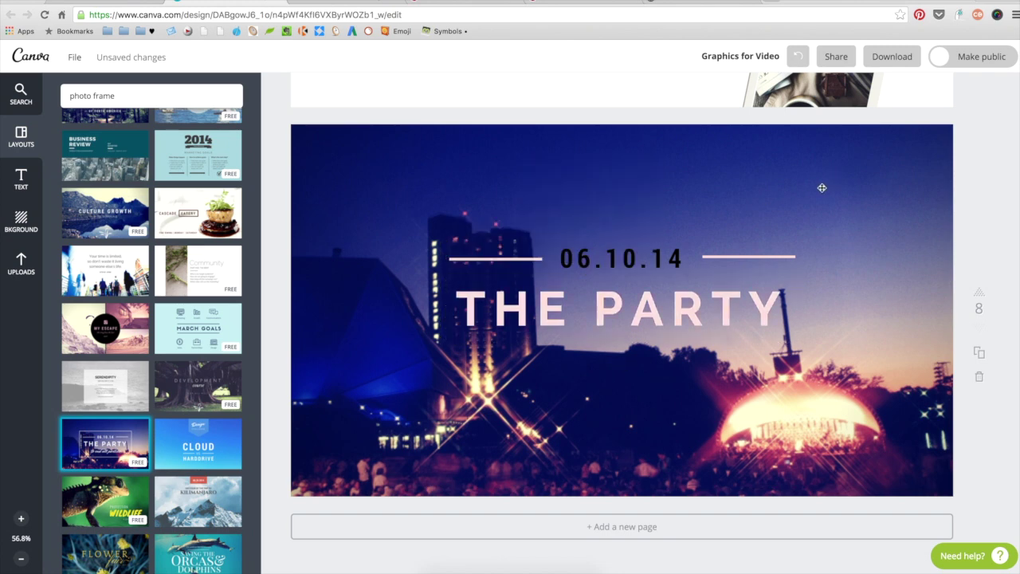
pyautogui.click(821, 188)
pyautogui.click(399, 92)
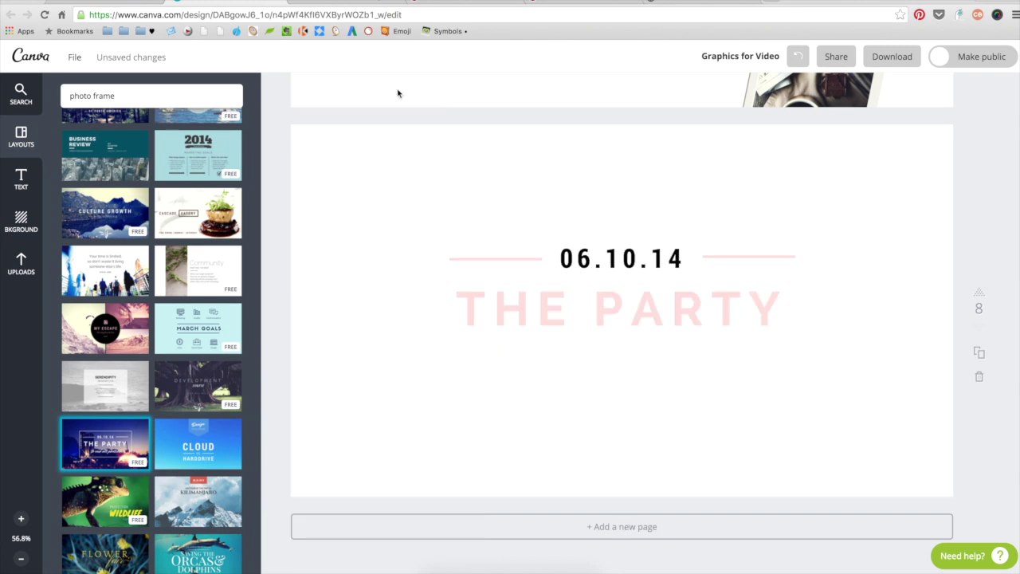
# - Move the date, lines and title group onto page 7, high up left of the photo strip
pyautogui.moveTo(492, 193); pyautogui.dragTo(769, 350)
pyautogui.scroll(2, 766, 350)
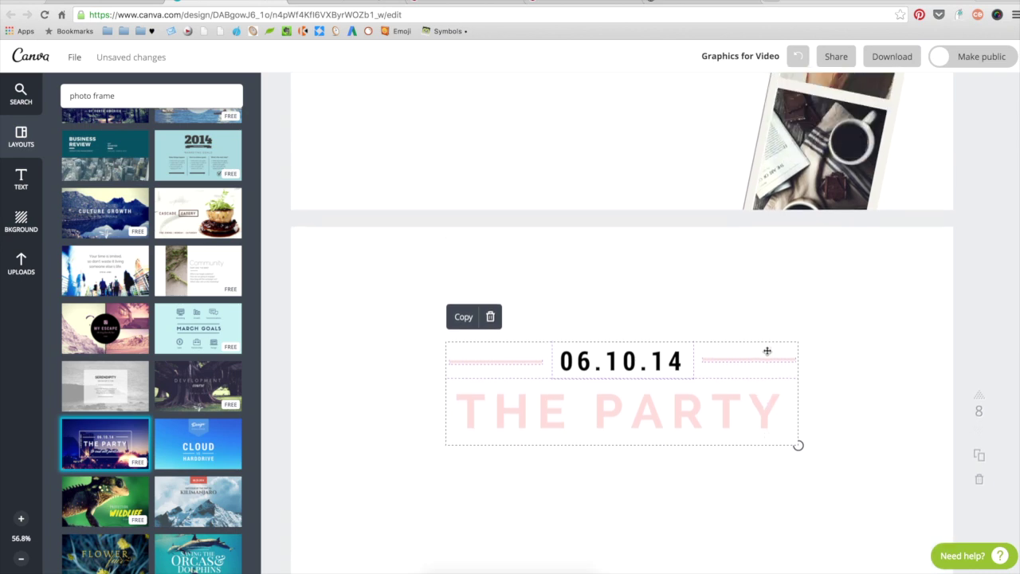
pyautogui.scroll(2, 618, 322)
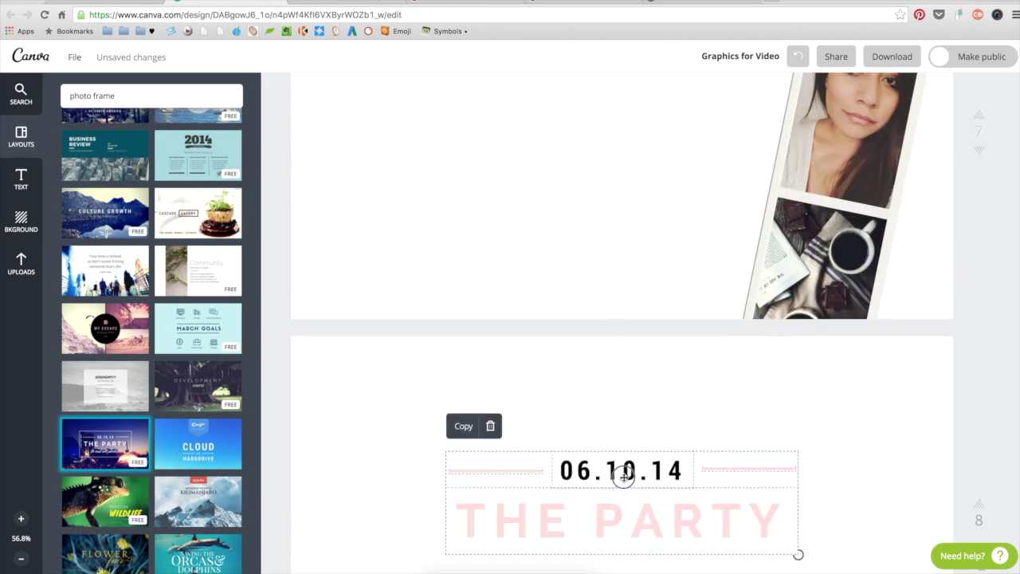
pyautogui.moveTo(621, 471); pyautogui.dragTo(531, 192)
pyautogui.moveTo(488, 99); pyautogui.dragTo(501, 114)
pyautogui.scroll(4, 703, 207)
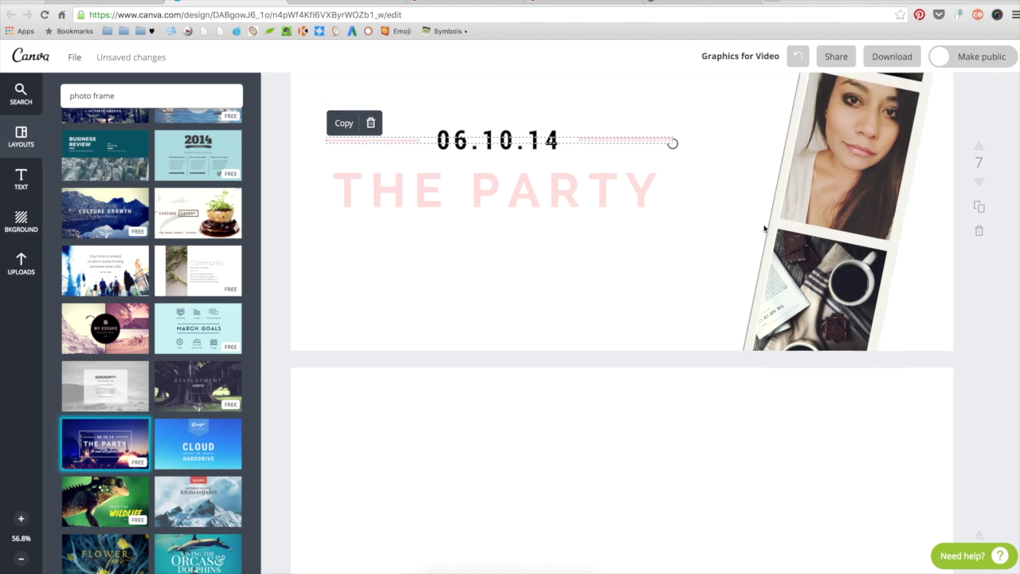
pyautogui.click(369, 210)
pyautogui.moveTo(370, 210); pyautogui.dragTo(631, 355)
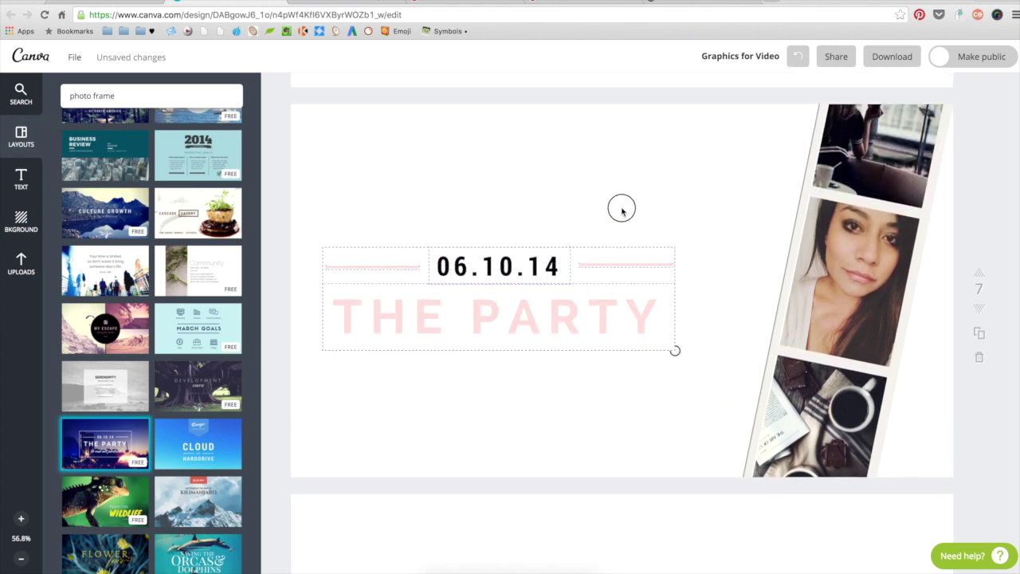
pyautogui.moveTo(604, 324); pyautogui.dragTo(627, 250)
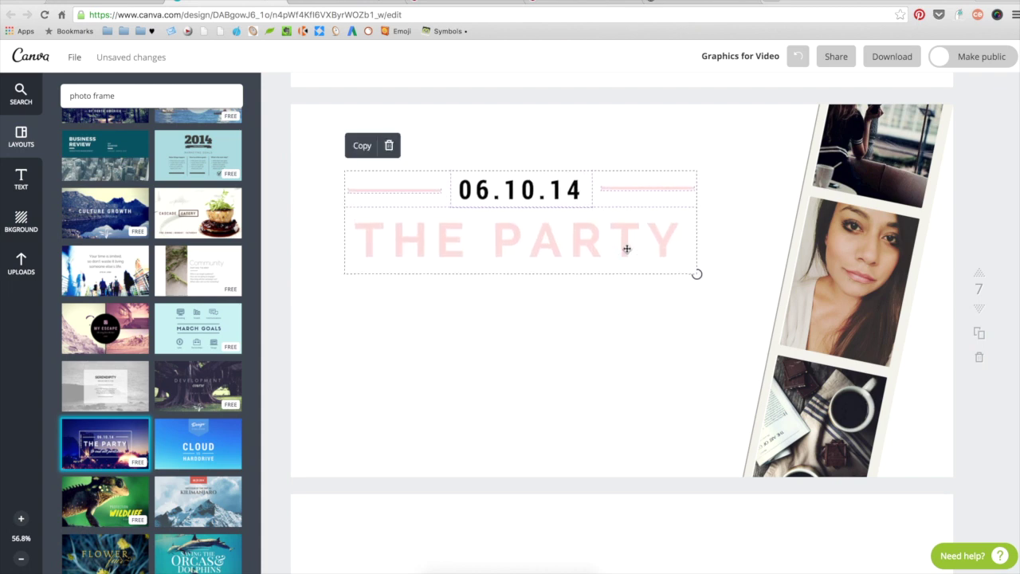
pyautogui.scroll(2, 715, 228)
pyautogui.click(460, 252)
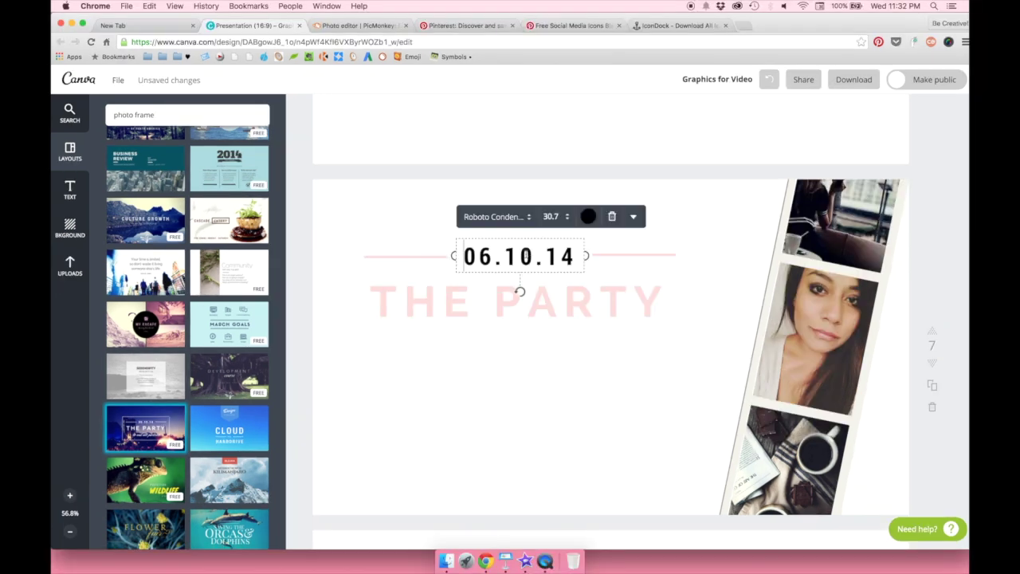
# - Replace the date with 'HOW-TO' and the title with 'EDIT A PERISCOPE VIDEO FOR YOUTUBE'
pyautogui.press('super+a')
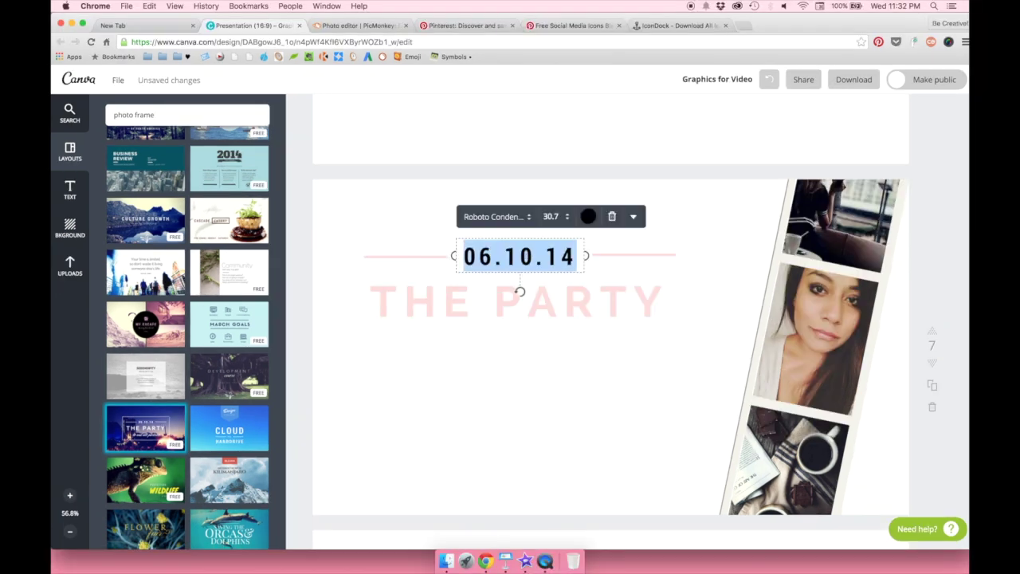
pyautogui.write('HOW-TO')
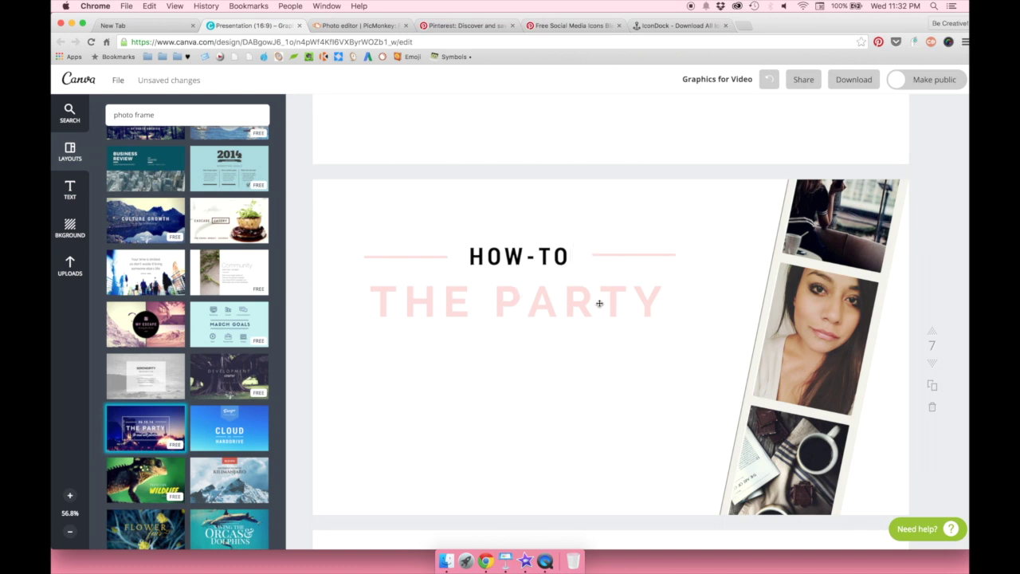
pyautogui.doubleClick(599, 302)
pyautogui.write('EDIT A PERISCOPE VIDEO FOR YOUTUBE')
# - Set the new title's font to Old Standard
pyautogui.moveTo(438, 293); pyautogui.dragTo(647, 436)
pyautogui.click(379, 251)
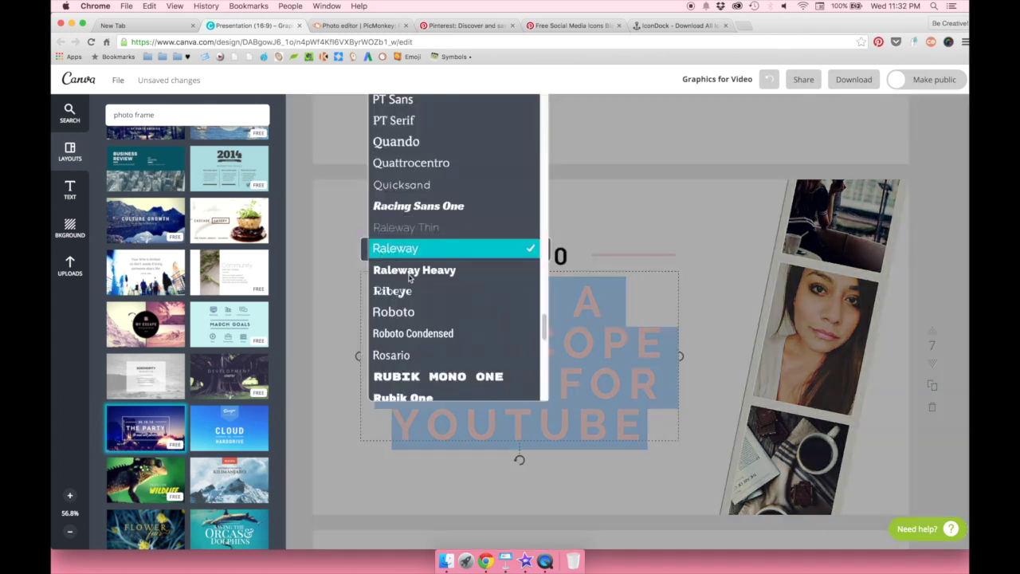
pyautogui.scroll(10, 541, 318)
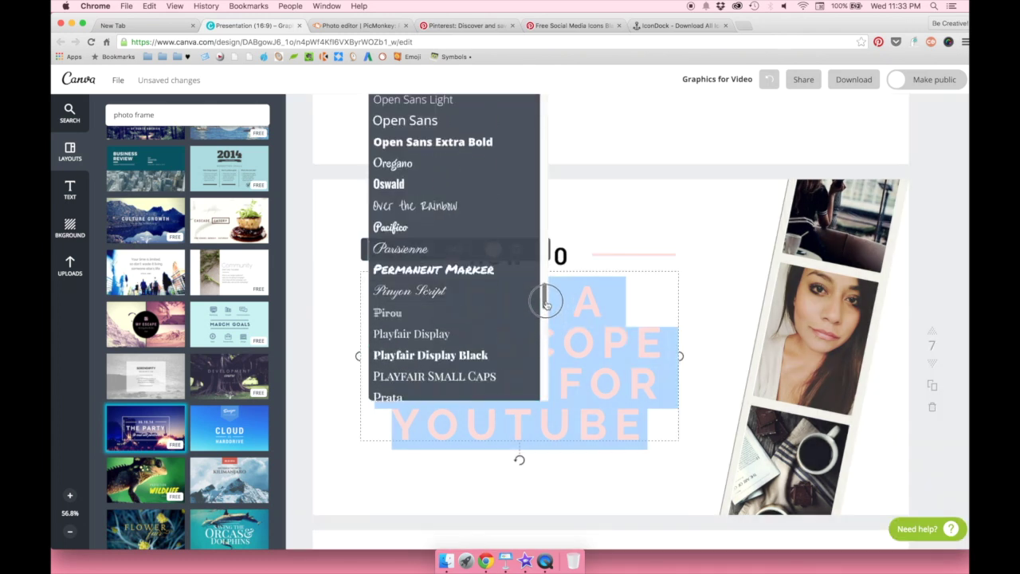
pyautogui.click(433, 287)
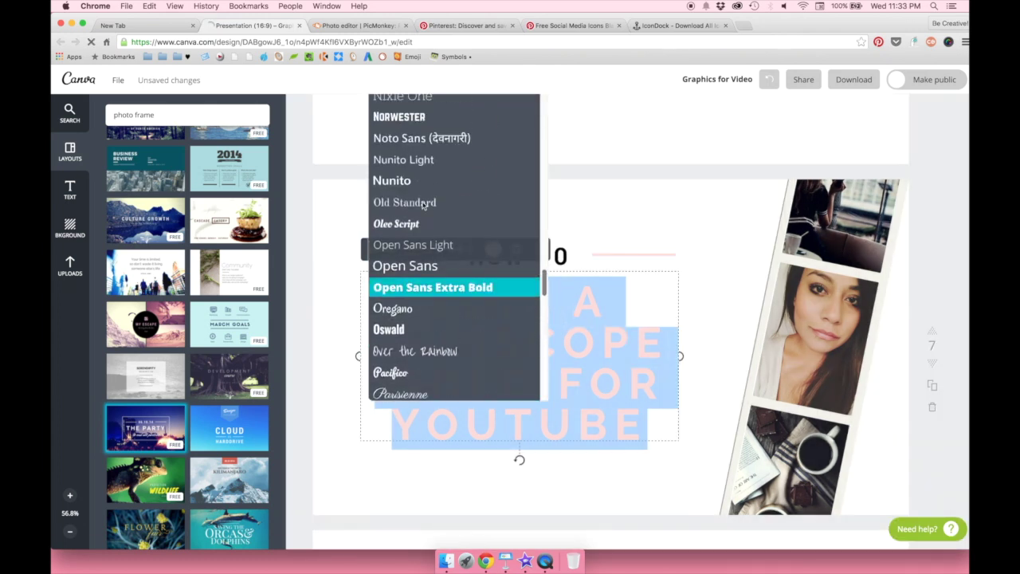
pyautogui.click(424, 204)
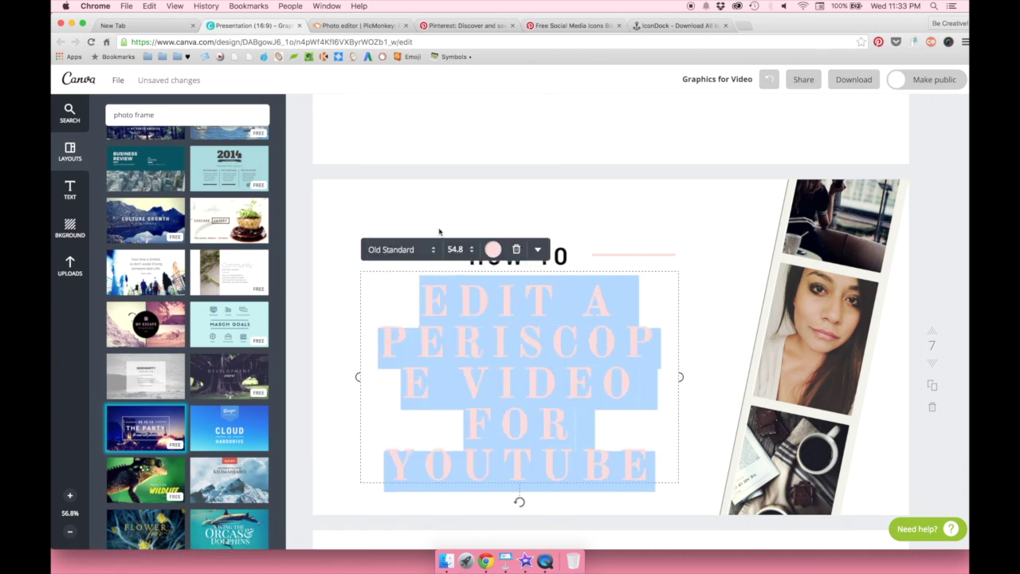
# - Make the title size 28 and colour it black
pyautogui.click(455, 250)
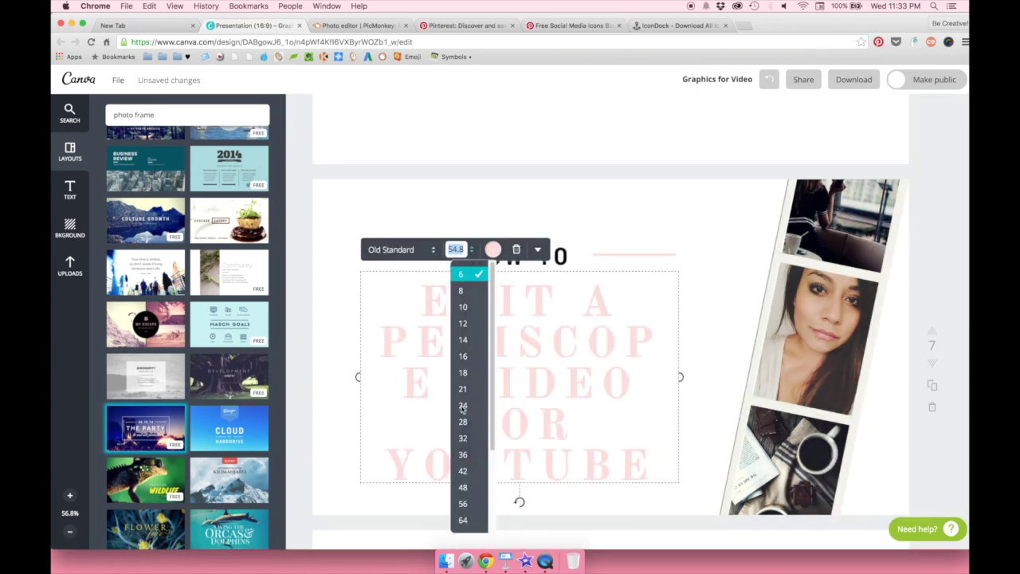
pyautogui.click(463, 407)
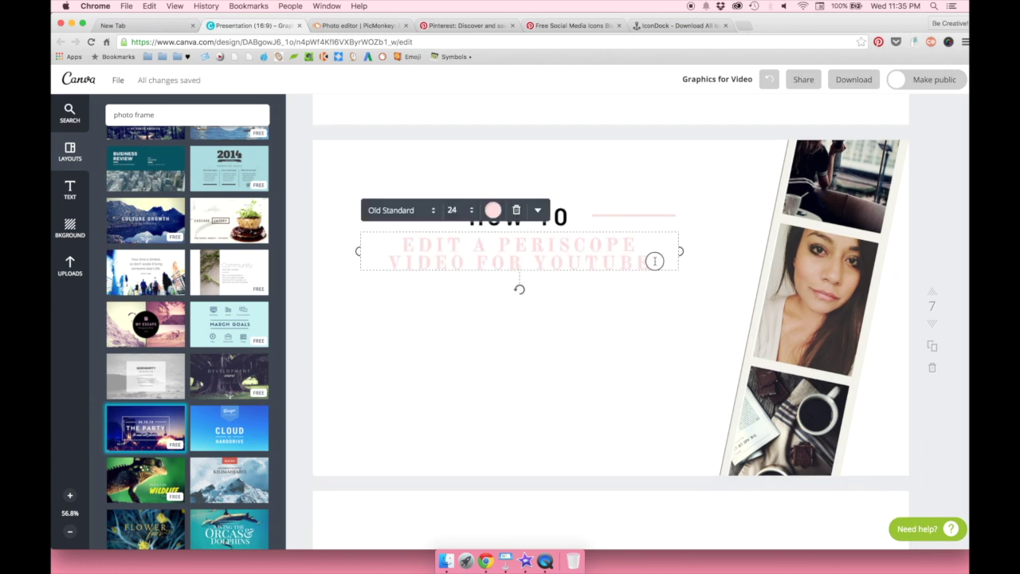
pyautogui.moveTo(654, 259); pyautogui.dragTo(427, 233)
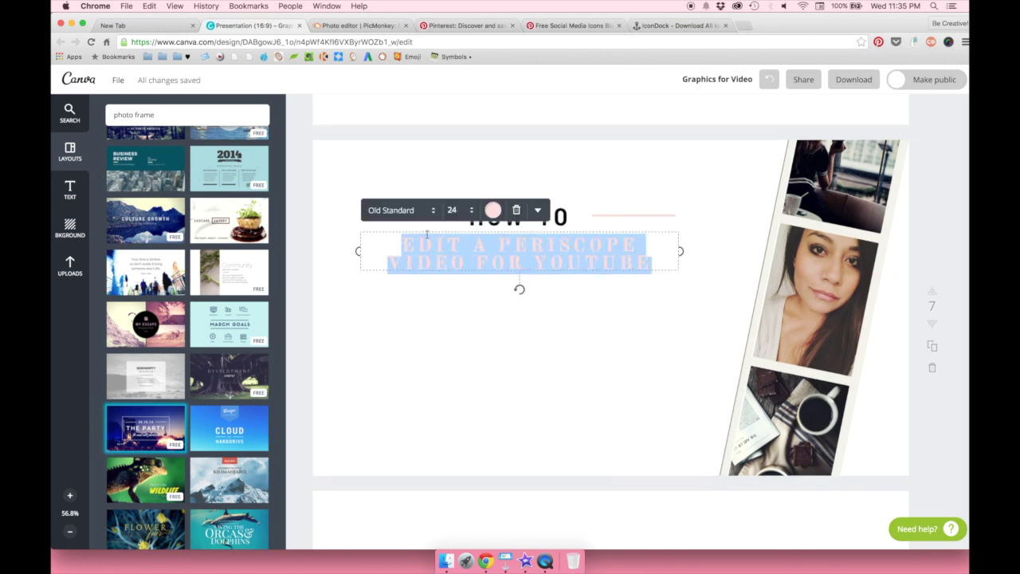
pyautogui.click(453, 212)
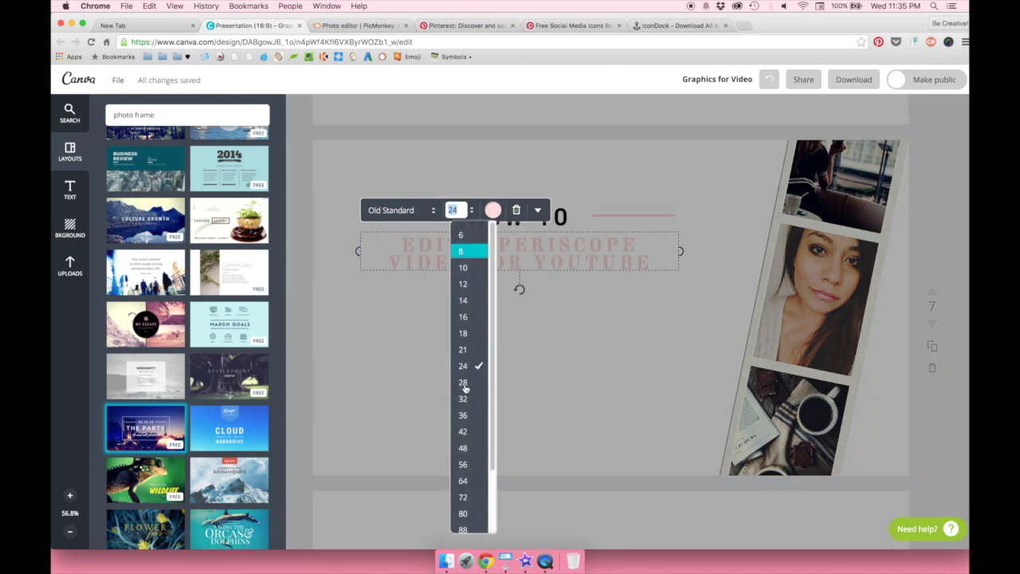
pyautogui.click(463, 383)
pyautogui.click(493, 210)
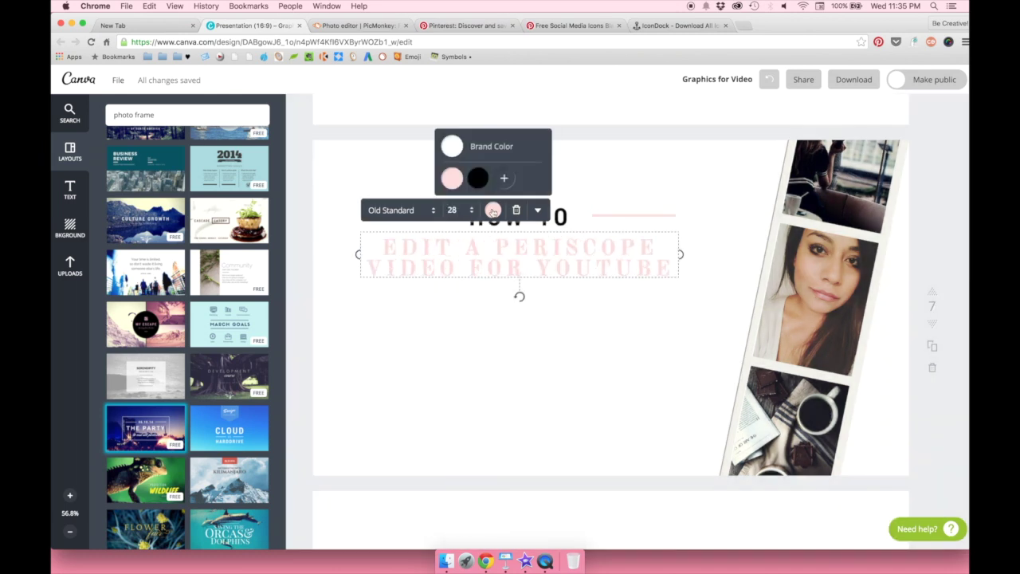
pyautogui.click(479, 180)
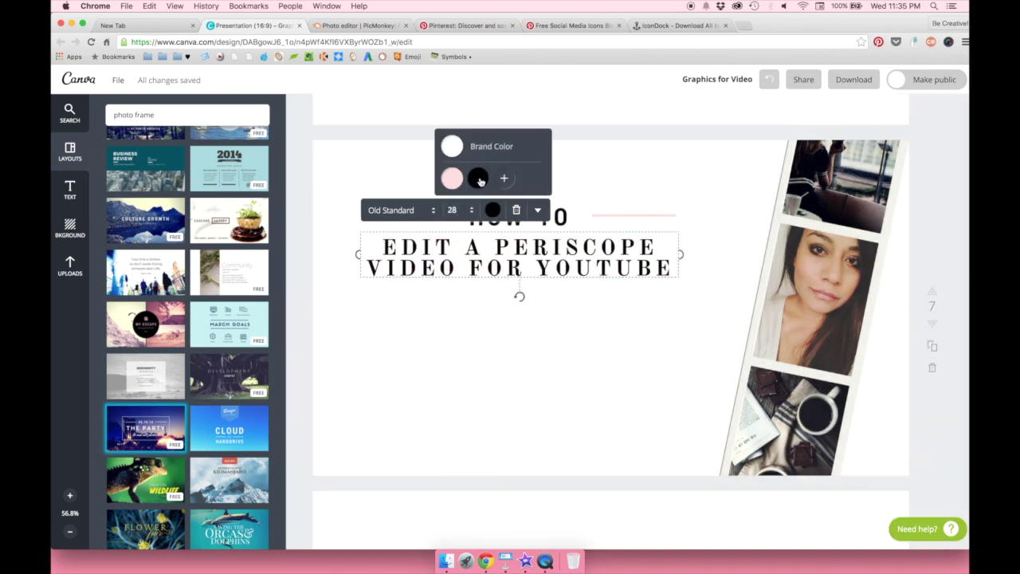
pyautogui.click(693, 197)
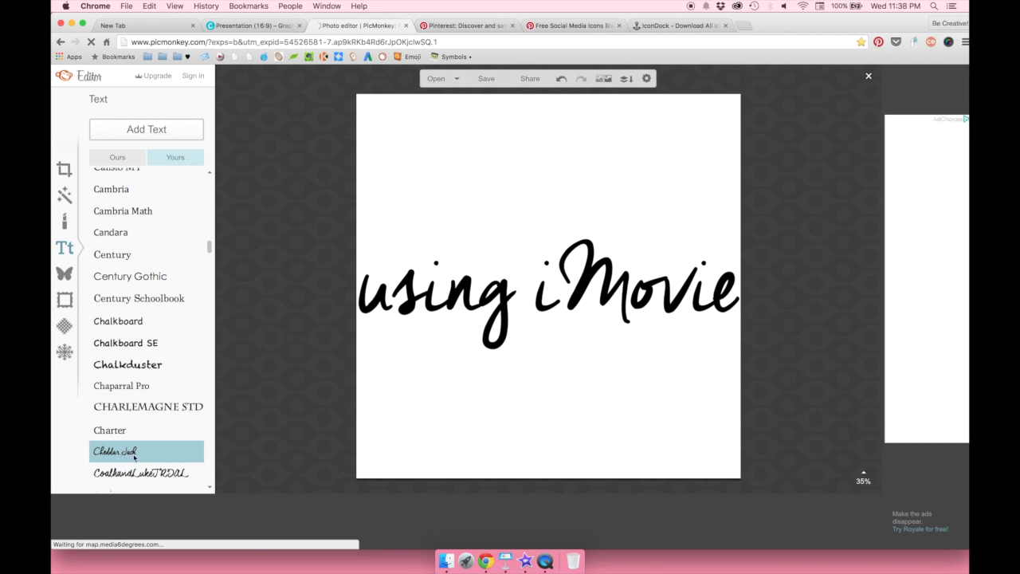
# - Crop the 'using iMovie' script image to a thin full-width 2000 x 584 strip
pyautogui.click(64, 169)
pyautogui.click(100, 167)
pyautogui.moveTo(465, 183); pyautogui.dragTo(401, 237)
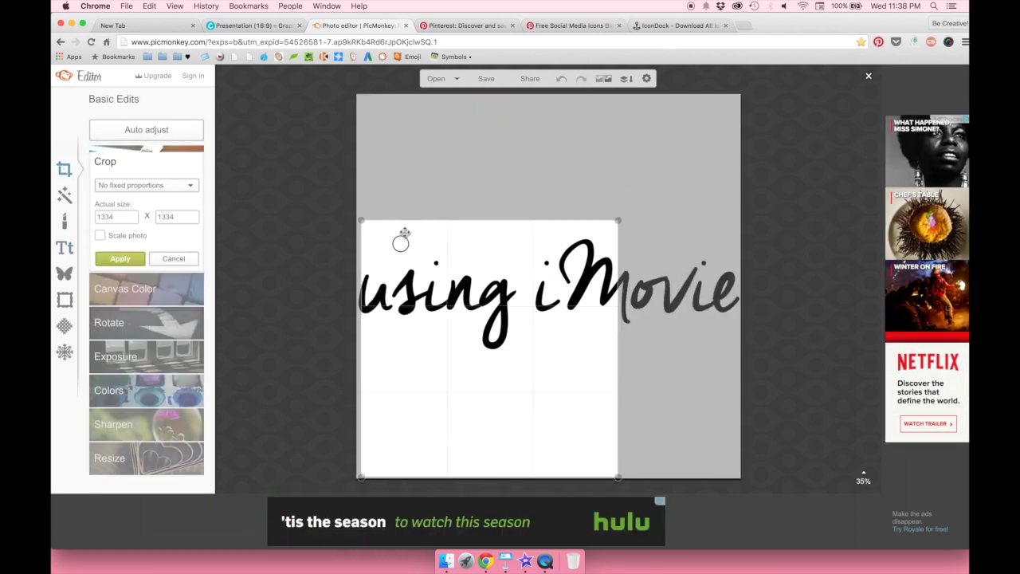
pyautogui.moveTo(612, 478); pyautogui.dragTo(785, 355)
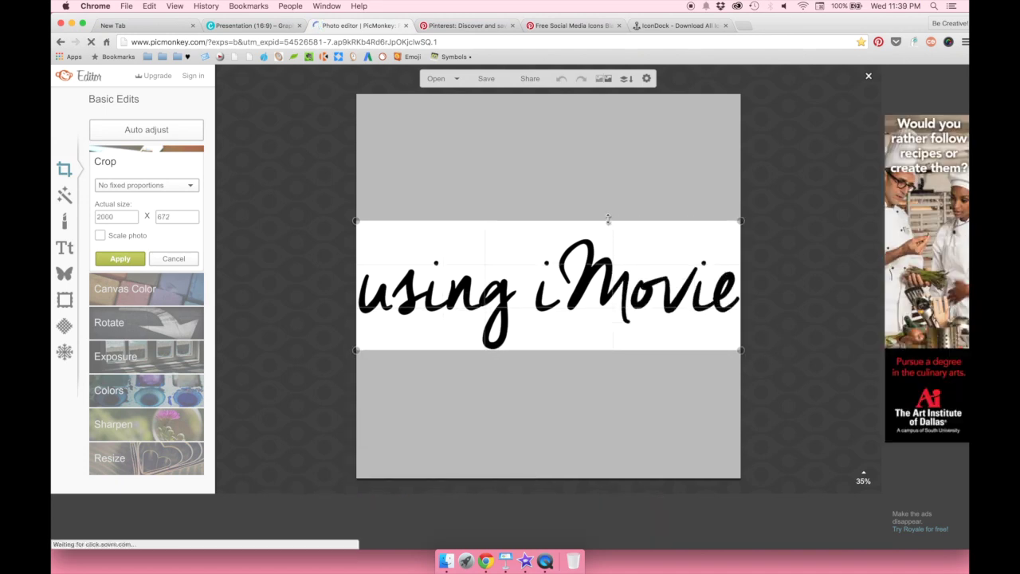
pyautogui.moveTo(608, 221); pyautogui.dragTo(609, 236)
pyautogui.click(102, 263)
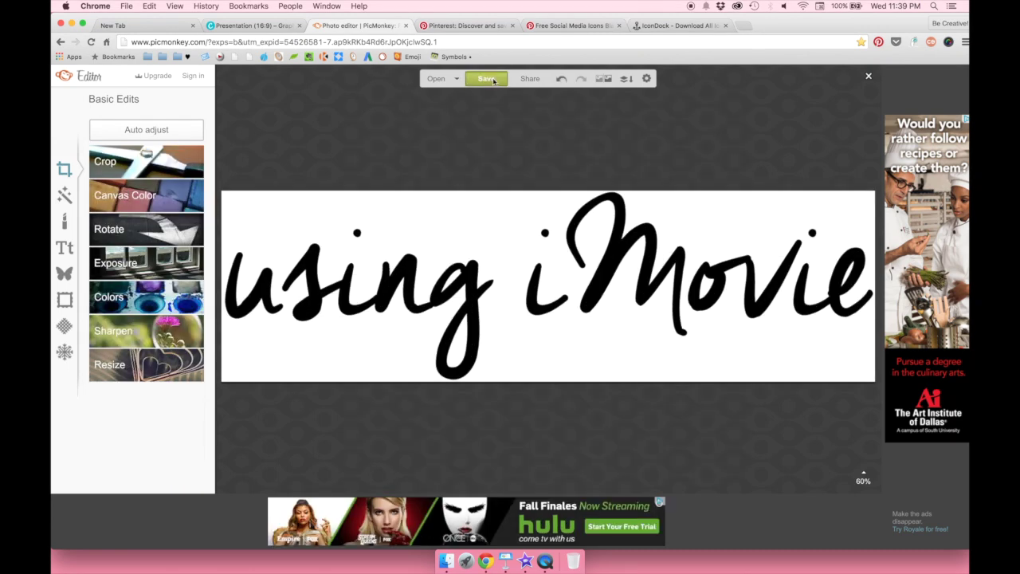
# - Save the cropped image to the computer as PNG named 'using imovie'
pyautogui.click(486, 78)
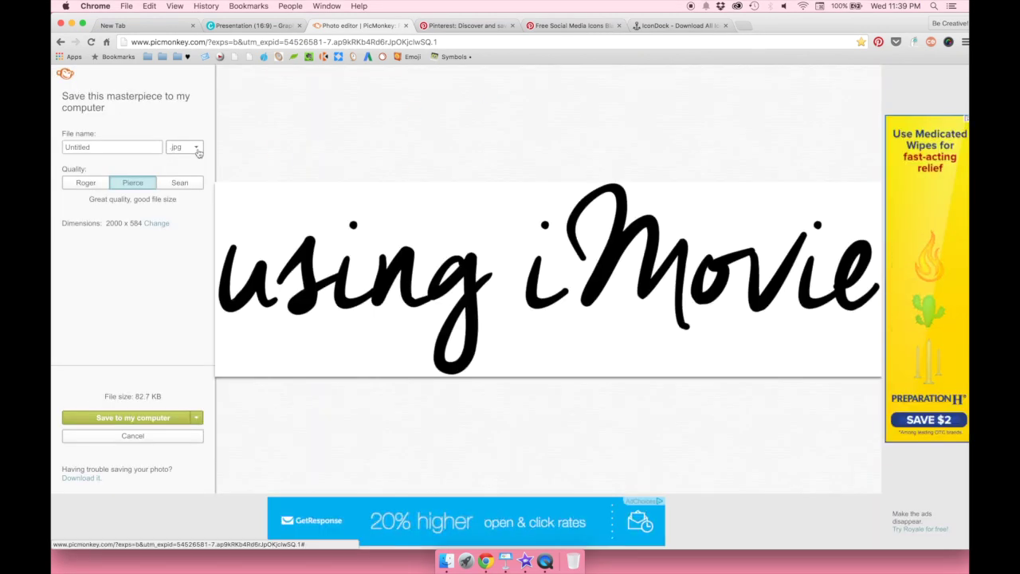
pyautogui.click(146, 418)
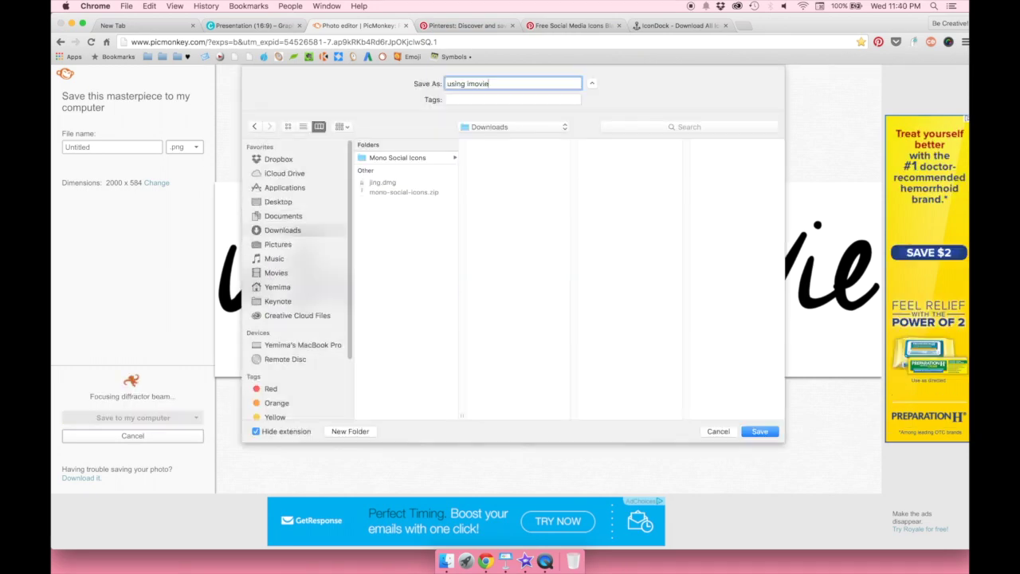
pyautogui.click(758, 428)
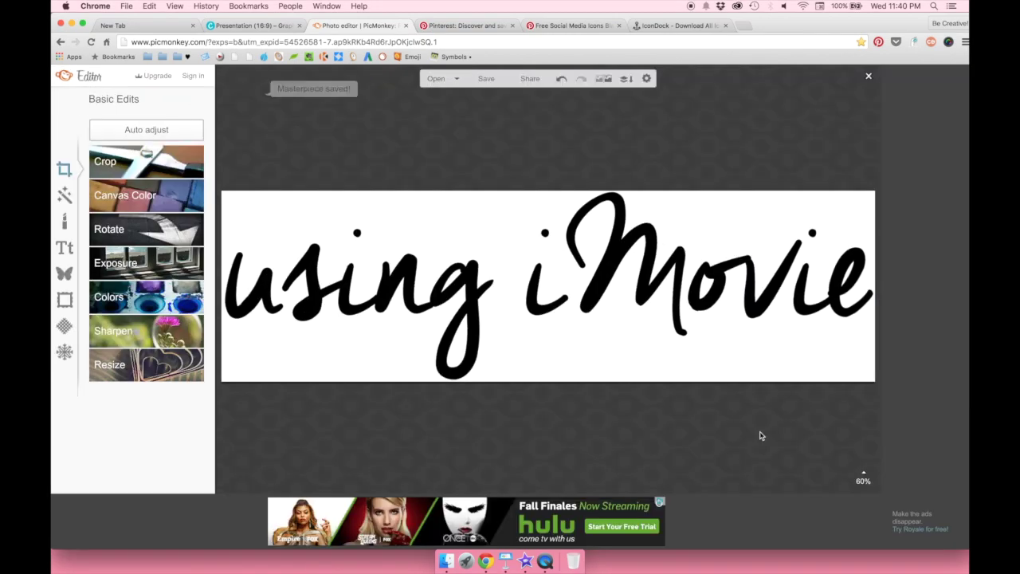
# - Upload using imovie.png to Canva's uploads
pyautogui.click(251, 25)
pyautogui.click(70, 271)
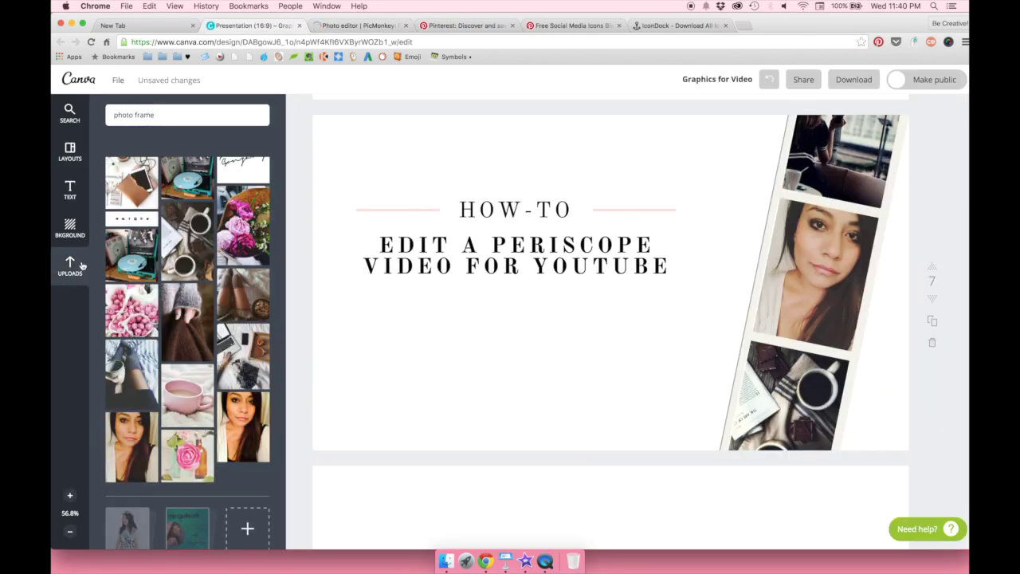
pyautogui.click(180, 307)
pyautogui.click(422, 128)
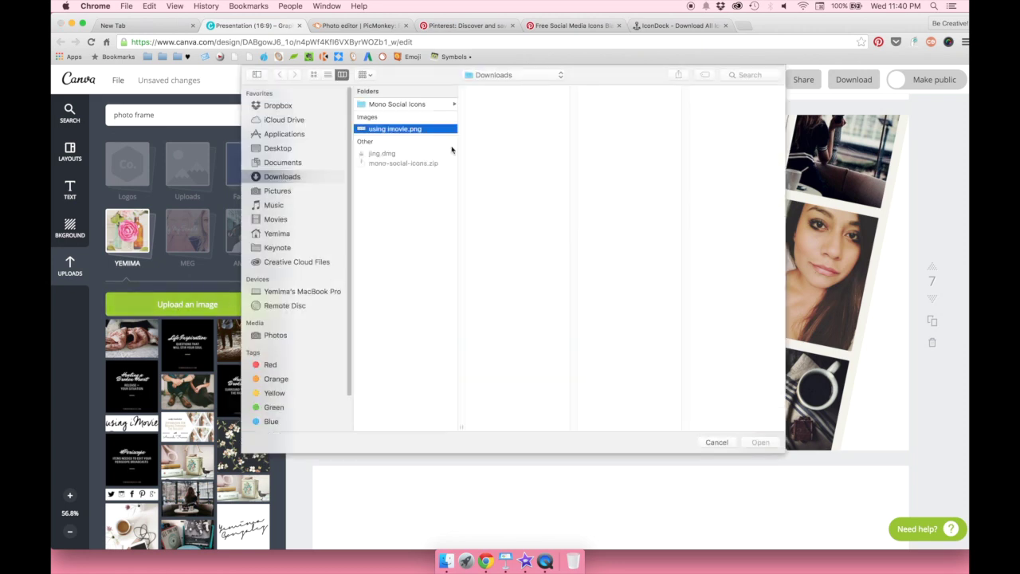
pyautogui.click(760, 442)
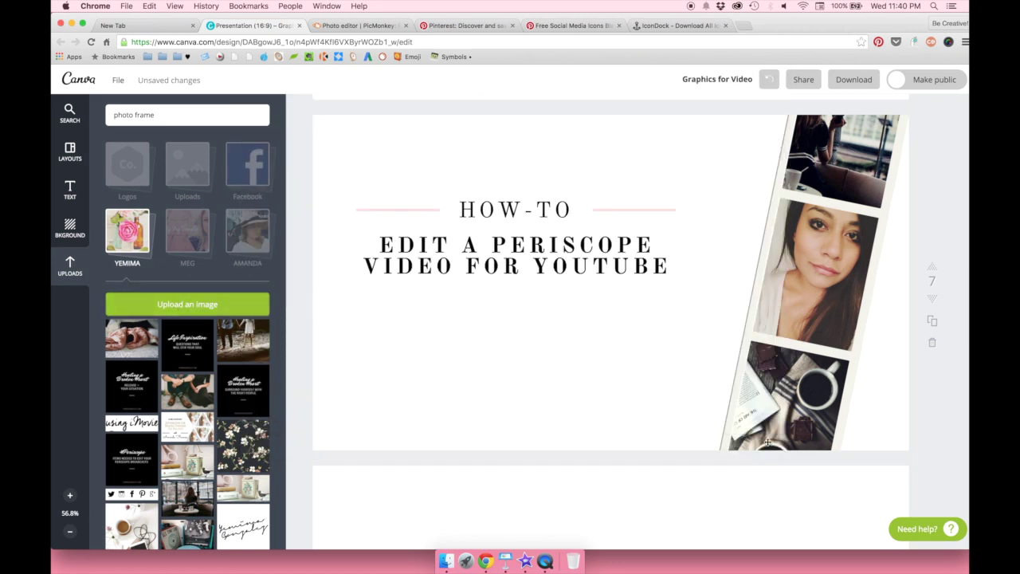
# - Add the 'using iMovie' image to the slide, shrunk and placed beneath the title
pyautogui.click(245, 338)
pyautogui.moveTo(894, 365); pyautogui.dragTo(728, 274)
pyautogui.click(547, 342)
pyautogui.press('super+z')
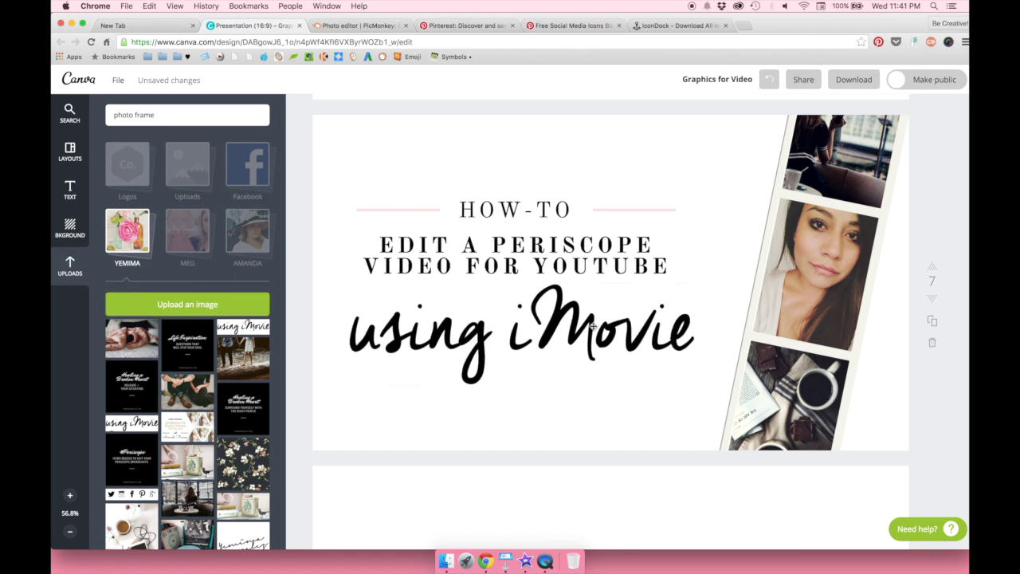
pyautogui.click(728, 271)
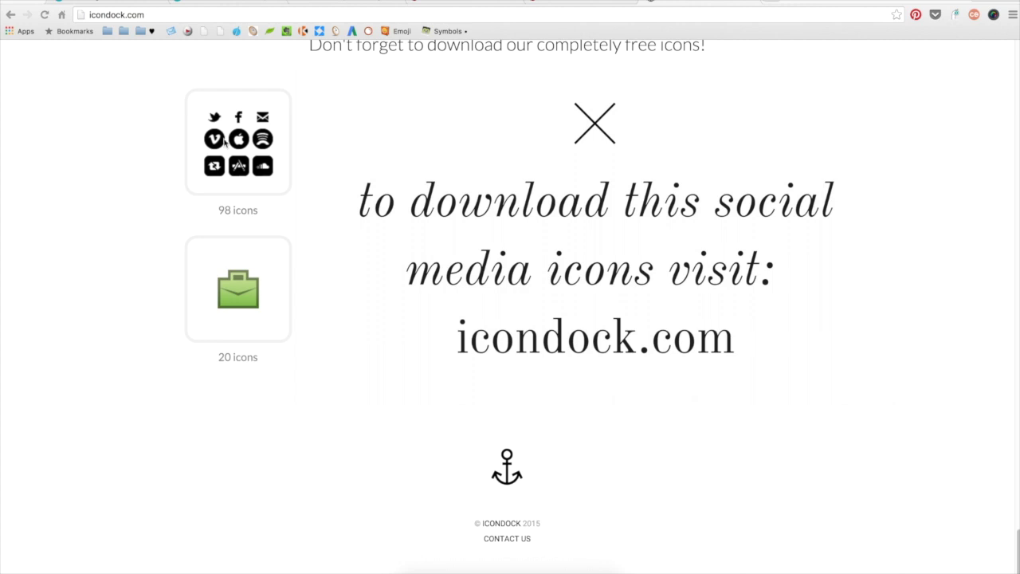
# - Download IconDock's free 98-icon social media set as a zip
pyautogui.click(157, 164)
pyautogui.moveTo(237, 147)
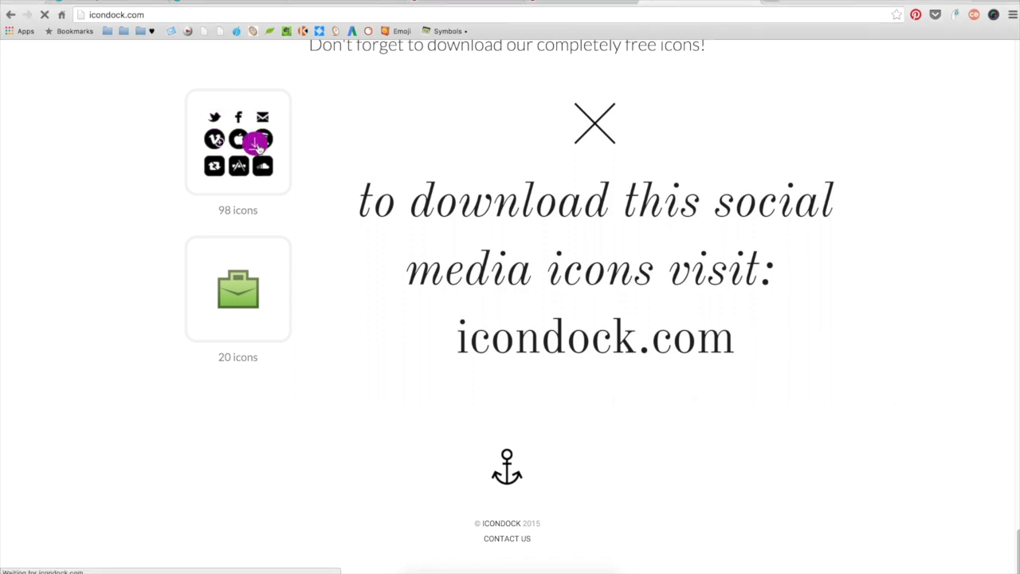
pyautogui.click(257, 148)
pyautogui.click(787, 447)
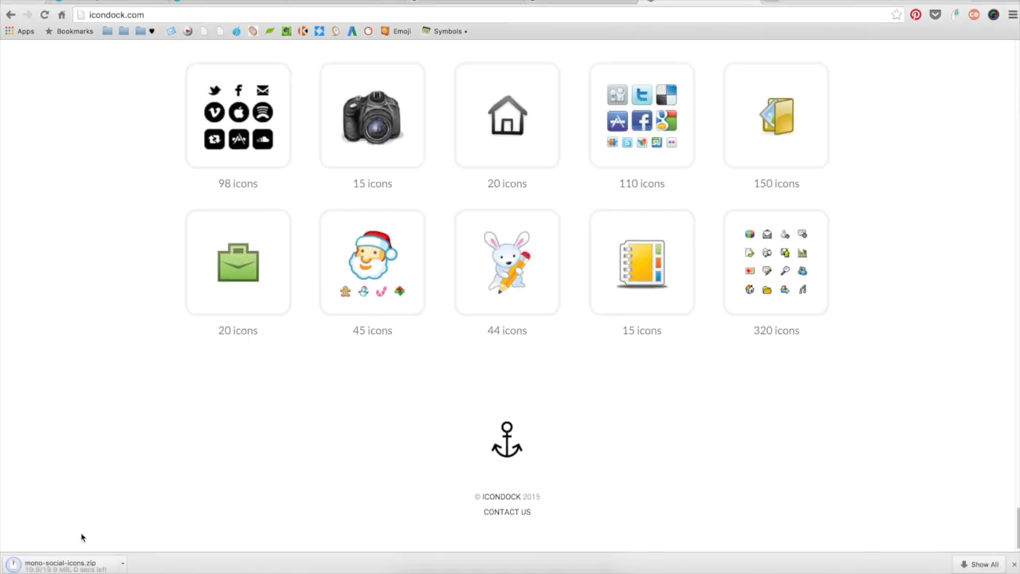
# - Unpack mono-social-icons.zip and preview the PNG black icons, about_me and facebook
pyautogui.click(112, 564)
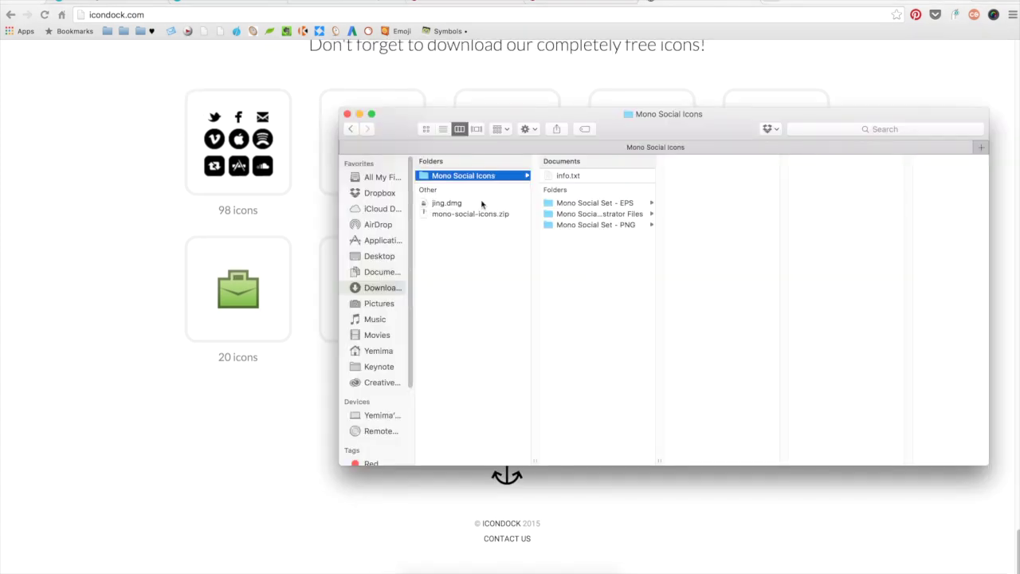
pyautogui.click(594, 202)
pyautogui.click(593, 224)
pyautogui.click(693, 175)
pyautogui.click(812, 187)
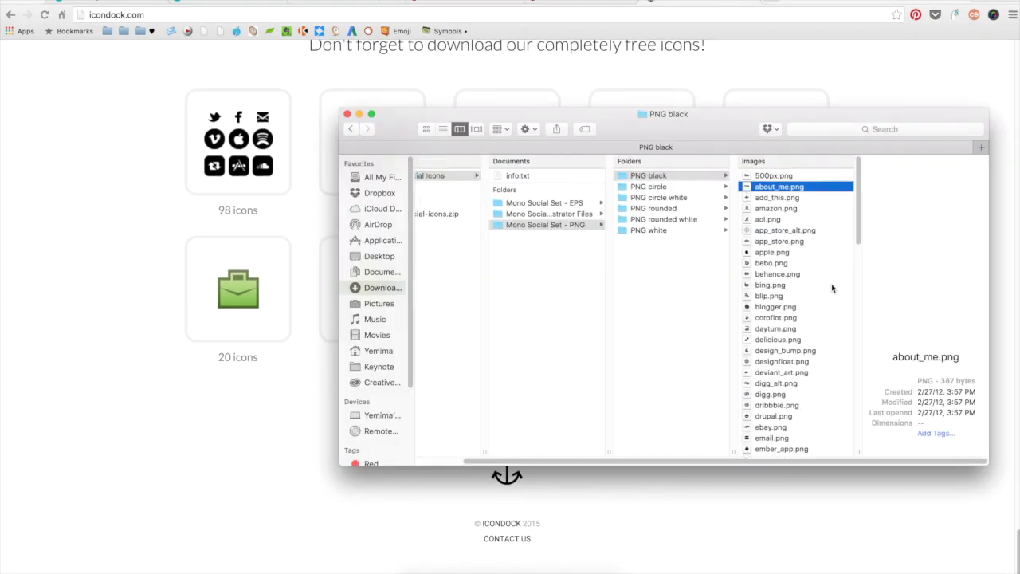
pyautogui.scroll(-5, 836, 279)
pyautogui.click(791, 257)
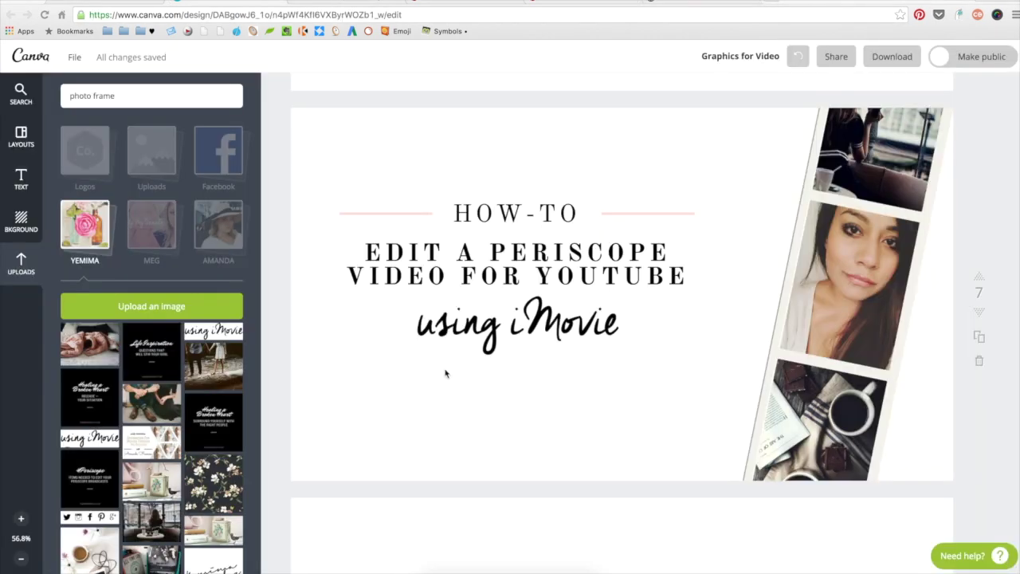
# - Upload the black facebook, tumblr, twitter and youtube icons from the PNG black folder
pyautogui.click(171, 307)
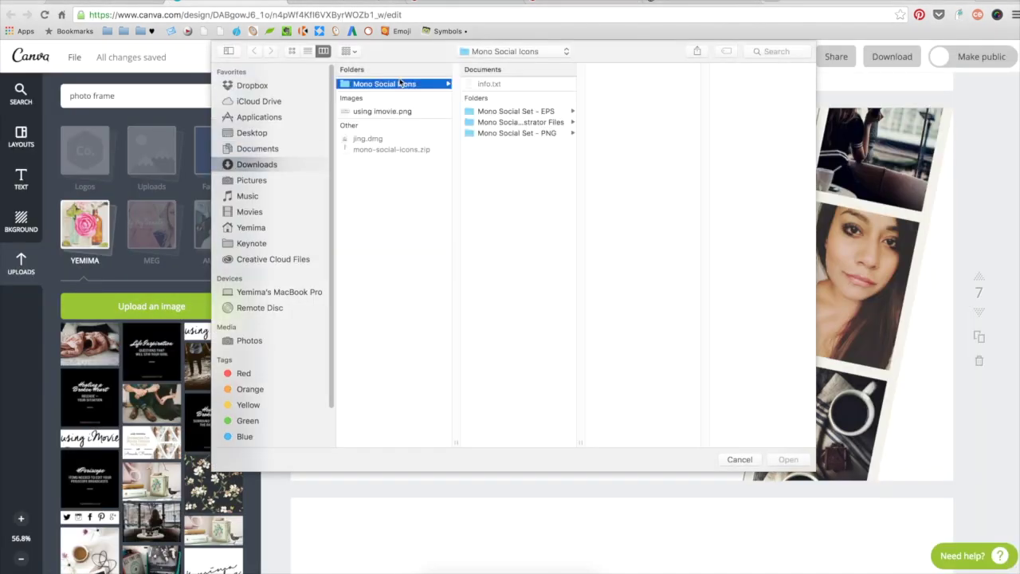
pyautogui.click(517, 133)
pyautogui.click(614, 83)
pyautogui.scroll(-3, 741, 239)
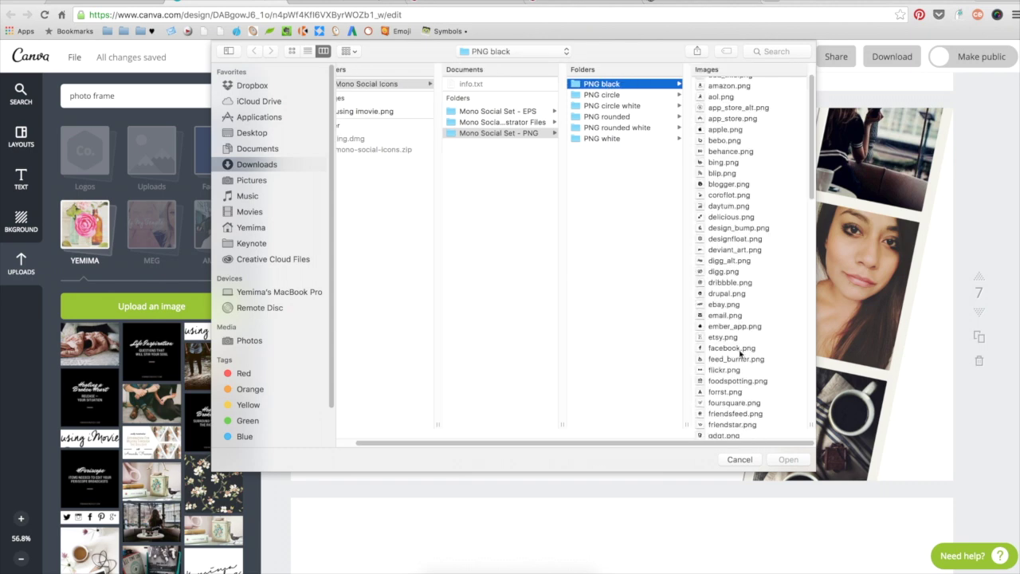
pyautogui.click(730, 260)
pyautogui.moveTo(684, 220); pyautogui.dragTo(683, 392)
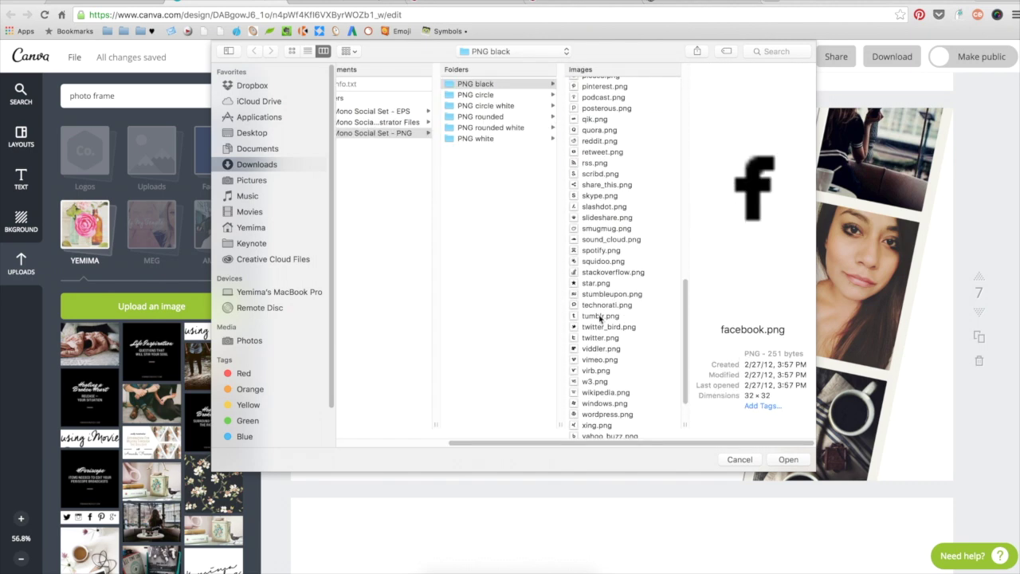
pyautogui.click(610, 316)
pyautogui.keyDown('shift'); pyautogui.click(610, 339); pyautogui.keyUp('shift')
pyautogui.scroll(-2, 610, 339)
pyautogui.keyDown('super'); pyautogui.click(605, 424); pyautogui.keyUp('super')
pyautogui.scroll(5, 685, 342)
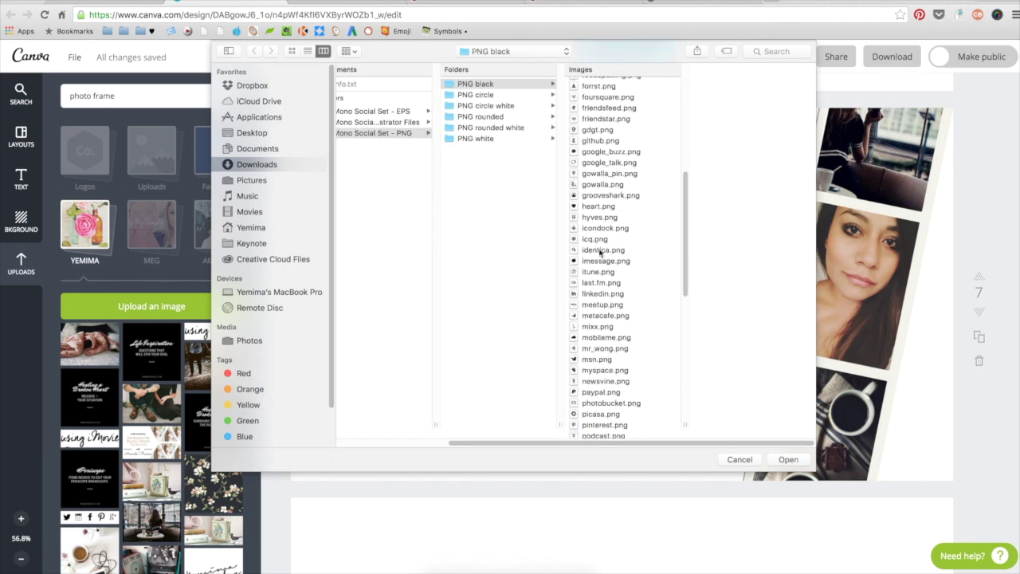
pyautogui.scroll(2, 608, 239)
pyautogui.keyDown('super'); pyautogui.click(601, 135); pyautogui.keyUp('super')
pyautogui.scroll(2, 604, 199)
pyautogui.scroll(-3, 640, 292)
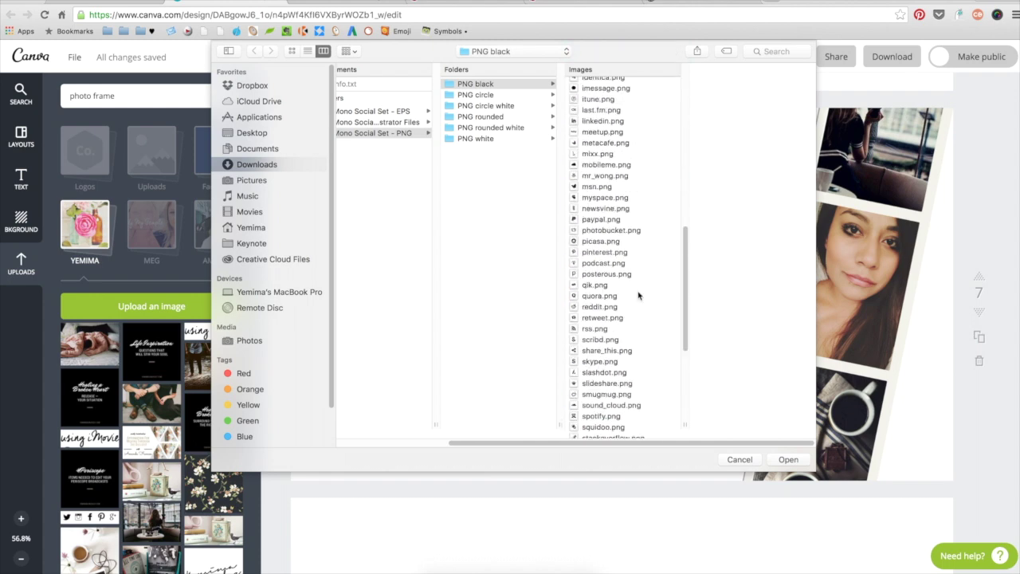
pyautogui.press('Return')
pyautogui.scroll(-5, 978, 285)
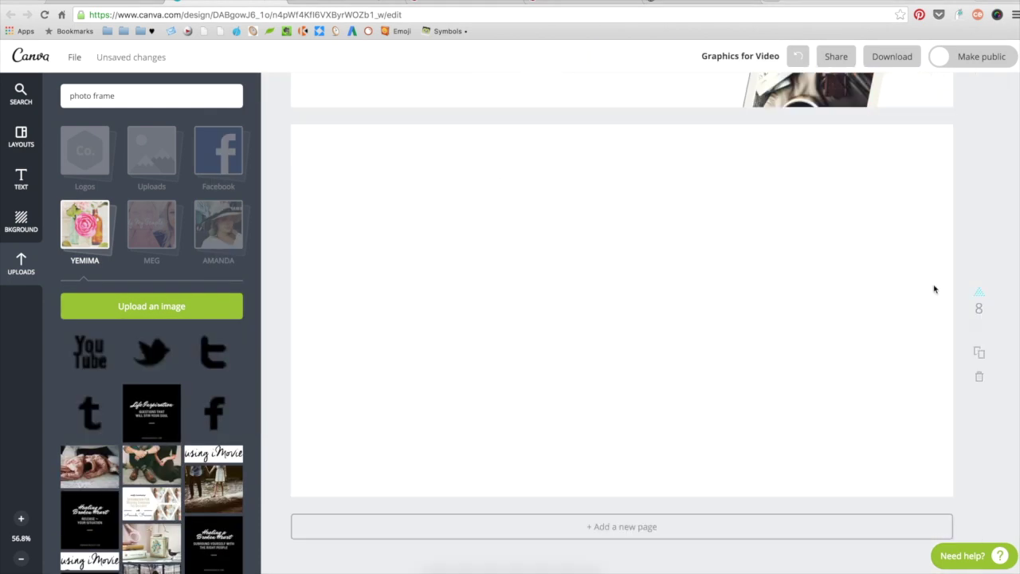
# - Upload the black pinterest icon as well
pyautogui.click(130, 308)
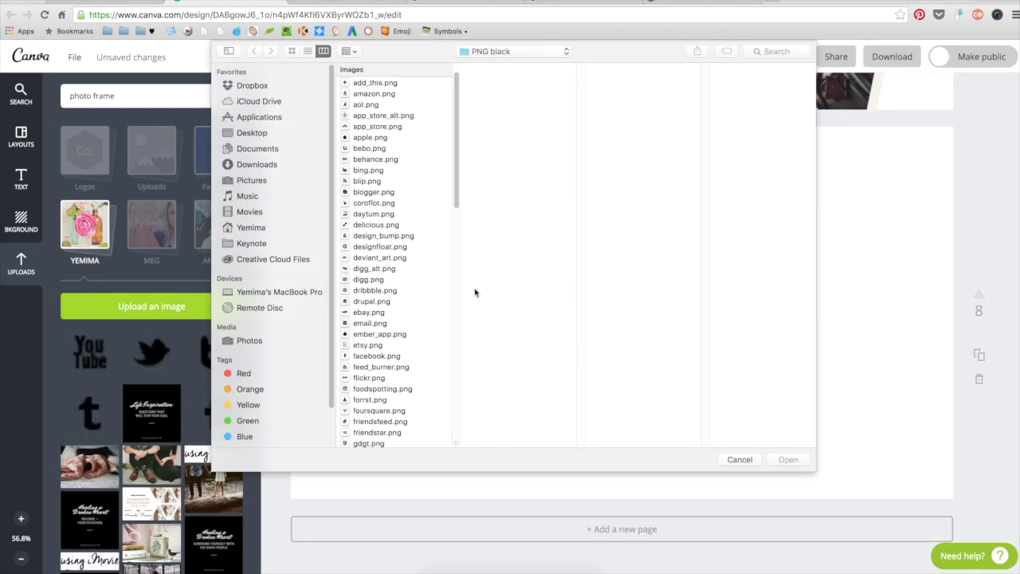
pyautogui.scroll(-5, 420, 264)
pyautogui.click(390, 291)
pyautogui.click(784, 460)
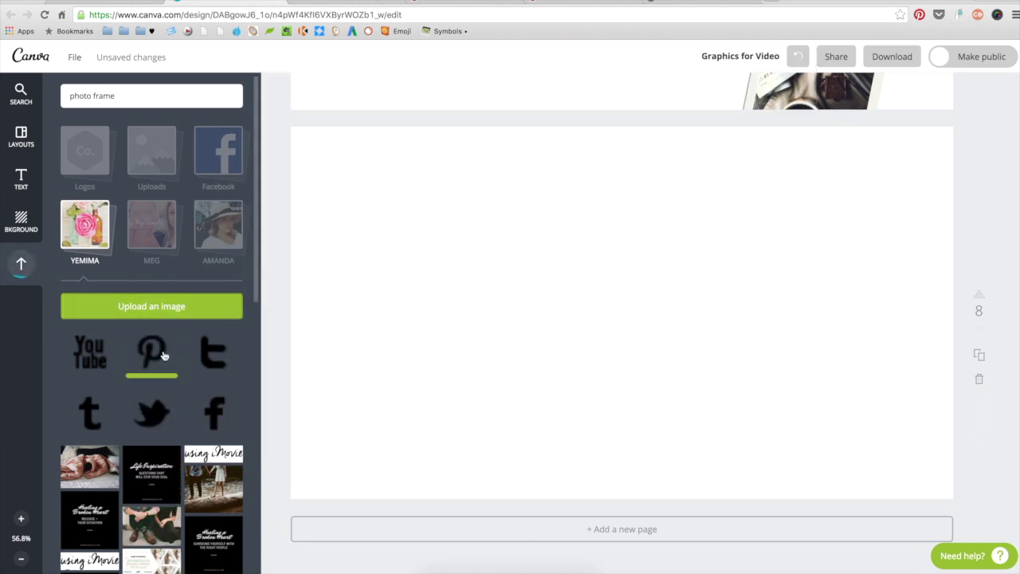
# - Line up the f, p and t icons in a row and move them beneath the 'using iMovie' script
pyautogui.moveTo(162, 353); pyautogui.dragTo(522, 325)
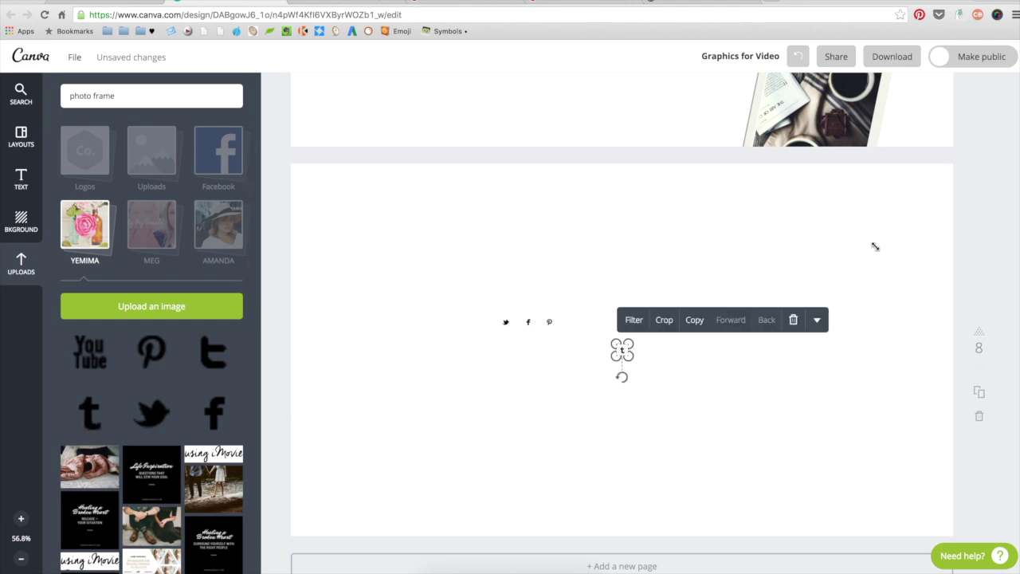
pyautogui.moveTo(622, 349); pyautogui.dragTo(571, 319)
pyautogui.moveTo(575, 375); pyautogui.dragTo(507, 347)
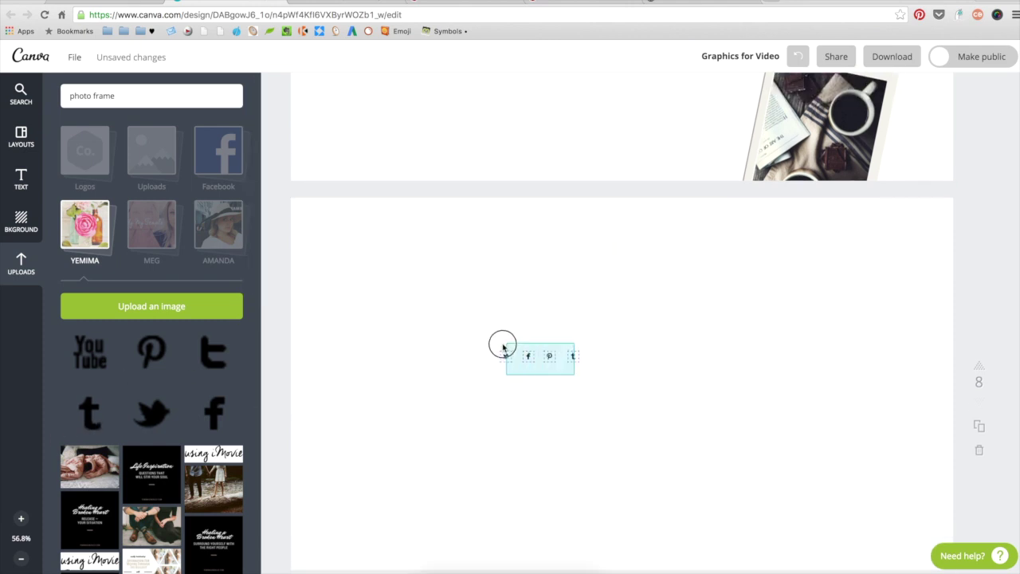
pyautogui.scroll(3, 672, 410)
pyautogui.moveTo(576, 452); pyautogui.dragTo(539, 245)
pyautogui.scroll(3, 539, 245)
# - Paste the FOLLOW ME: label beside the social icons and set it in Old Standard
pyautogui.click(22, 178)
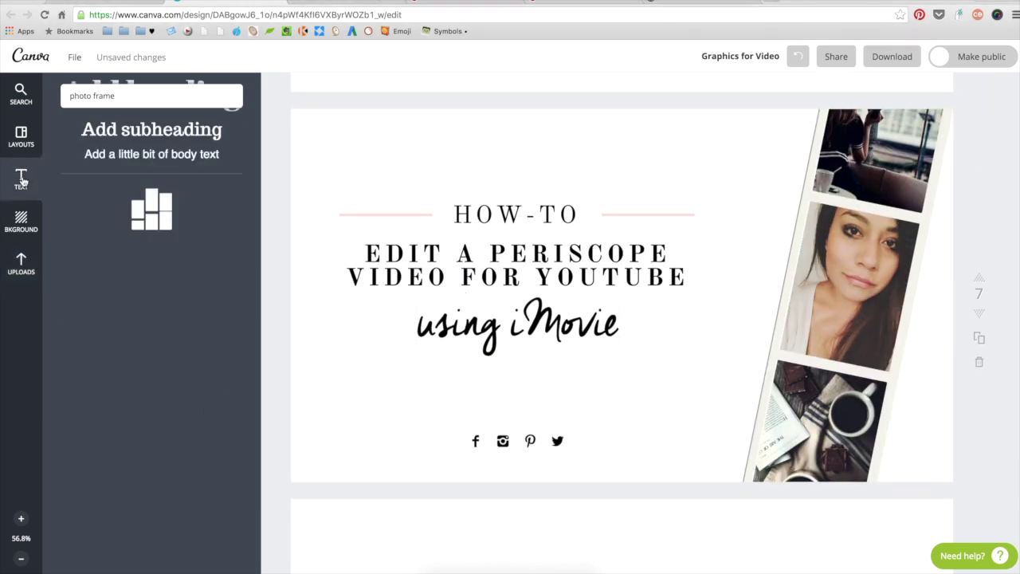
pyautogui.write('FOLLOW ME:')
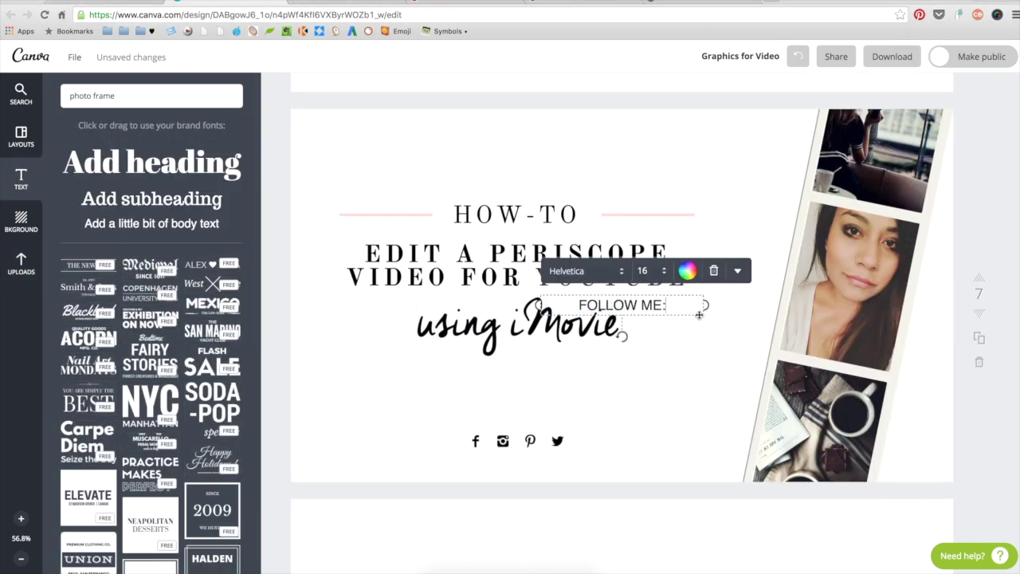
pyautogui.moveTo(657, 306); pyautogui.dragTo(441, 436)
pyautogui.click(446, 436)
pyautogui.click(370, 408)
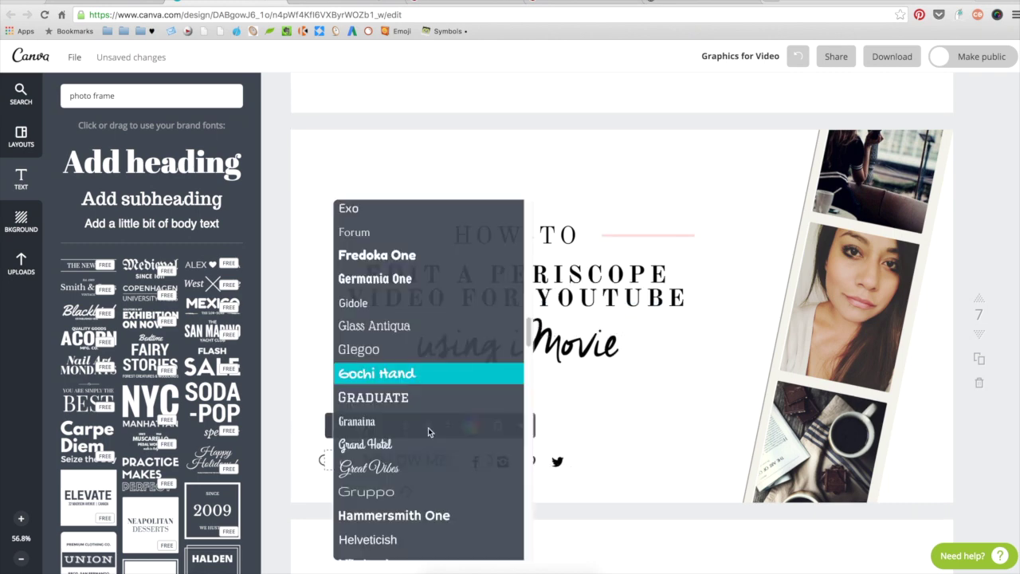
pyautogui.scroll(-10, 428, 431)
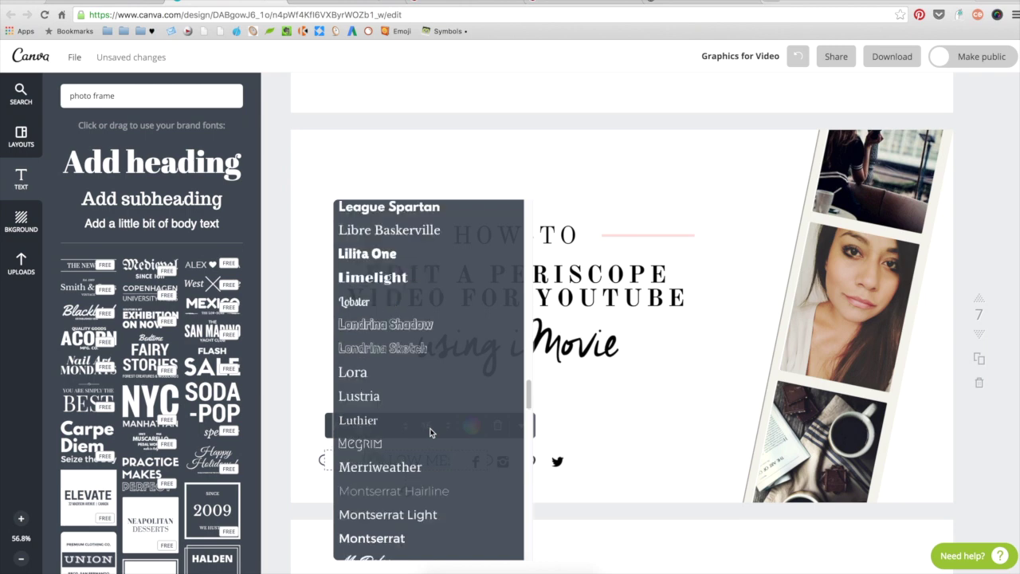
pyautogui.scroll(-8, 429, 432)
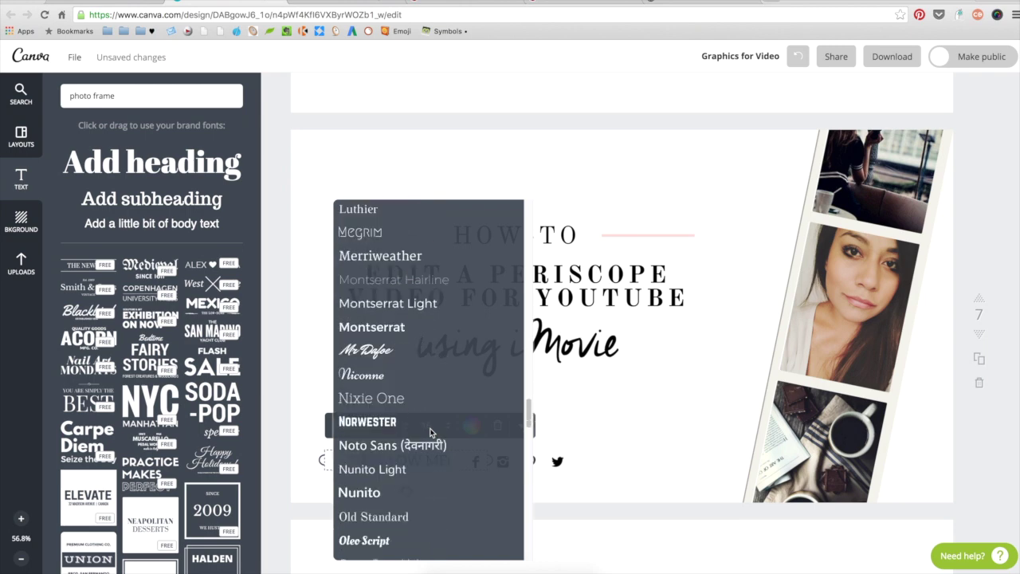
pyautogui.scroll(-4, 430, 433)
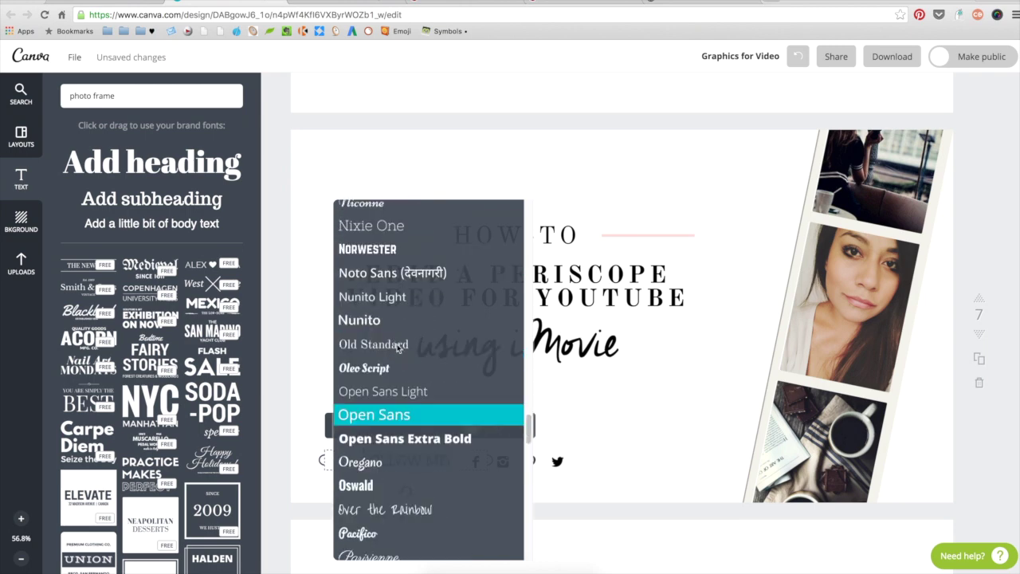
pyautogui.click(398, 345)
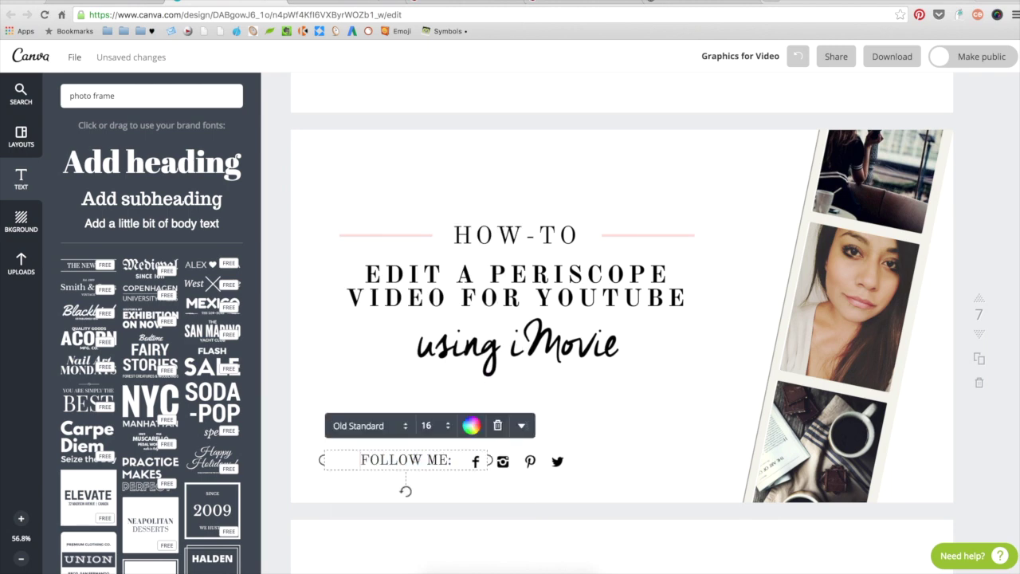
# - Duplicate the label, move the copy right of the icons, and retype it as the social handle
pyautogui.click(522, 429)
pyautogui.scroll(-1, 425, 495)
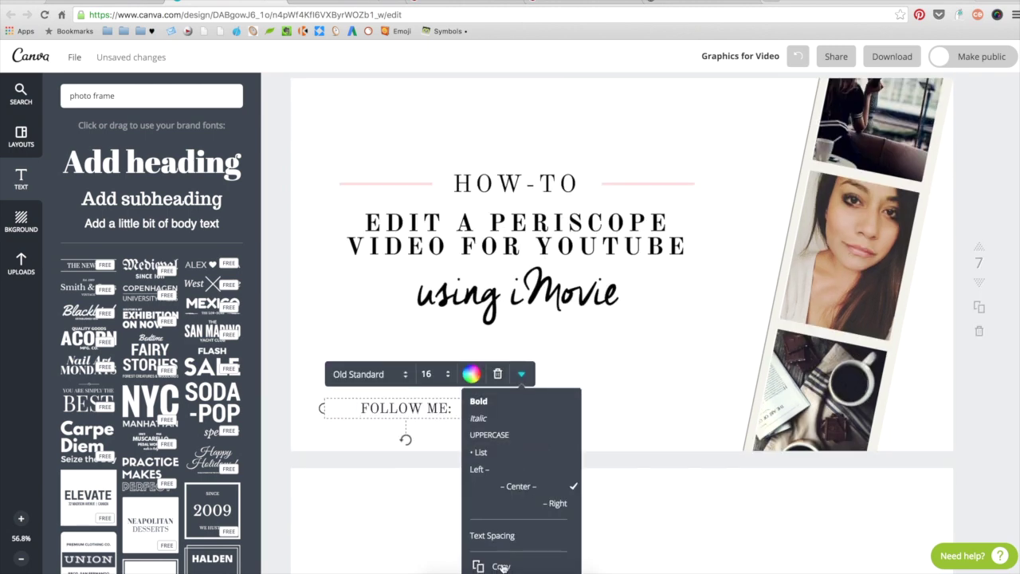
pyautogui.click(502, 567)
pyautogui.moveTo(417, 421); pyautogui.dragTo(642, 409)
pyautogui.click(587, 409)
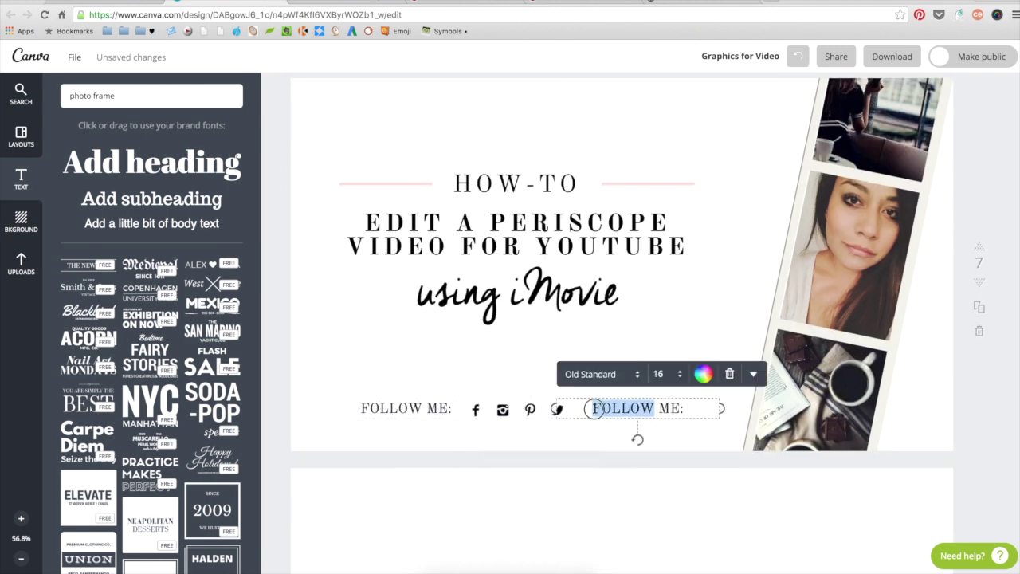
pyautogui.write('@XOYEMIMA')
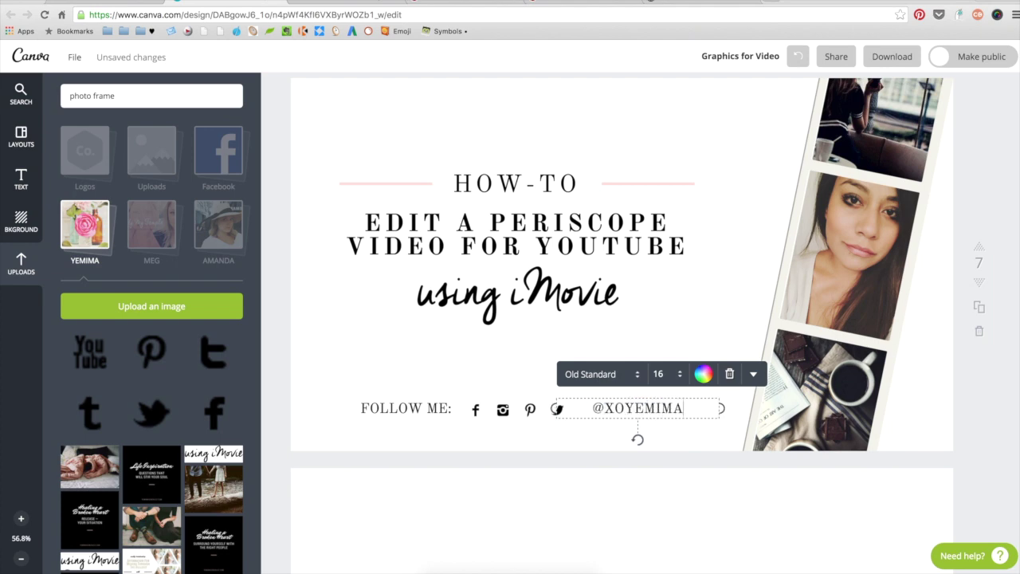
# - Download only page 7 as a high-quality PNG and save the image file
pyautogui.click(718, 335)
pyautogui.click(891, 57)
pyautogui.click(893, 244)
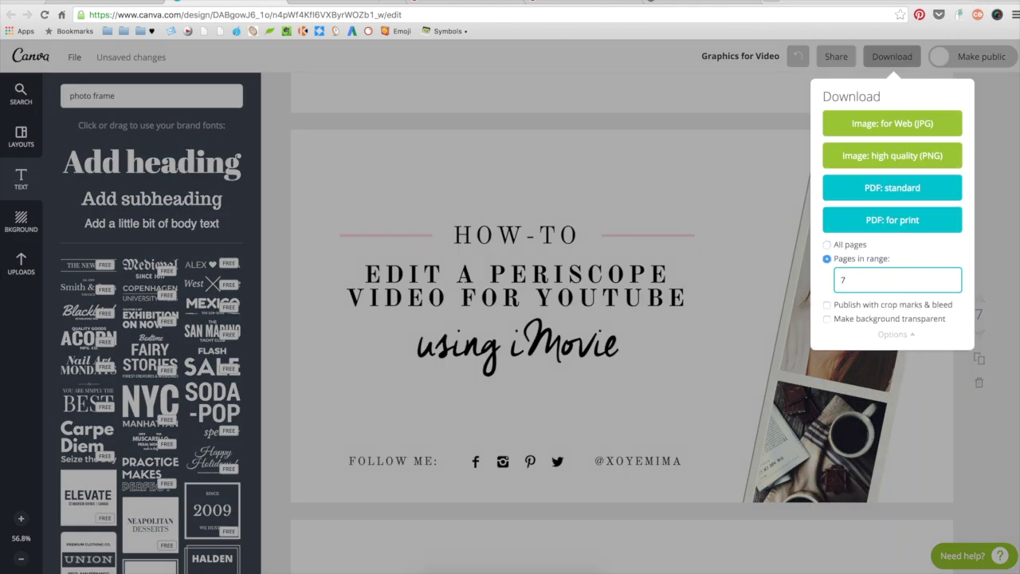
pyautogui.click(902, 165)
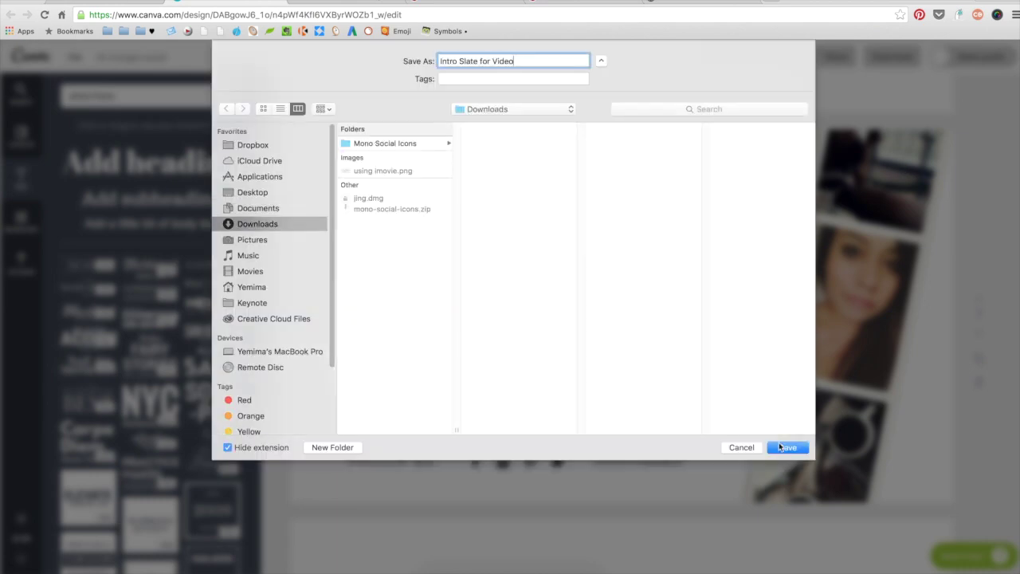
pyautogui.click(785, 447)
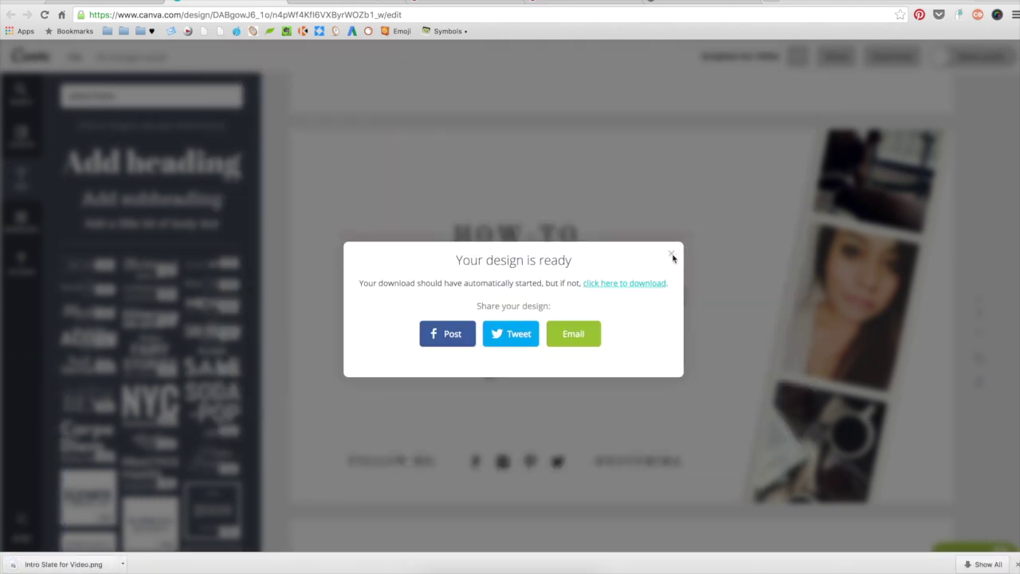